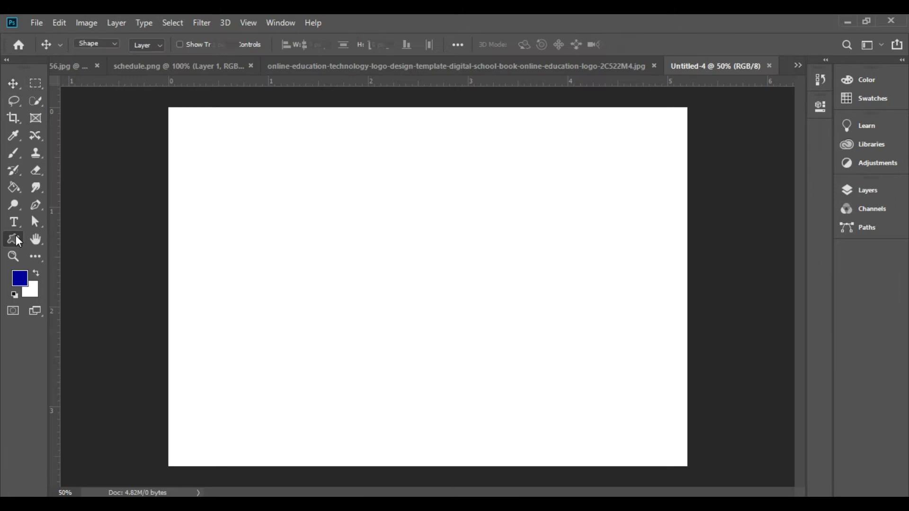
# Step: Draw a speech-bubble custom shape about 1124 by 824 px over the upper-left part of the canvas
pyautogui.click(540, 45)
pyautogui.click(508, 211)
pyautogui.click(541, 46)
pyautogui.moveTo(140, 96); pyautogui.dragTo(513, 369)
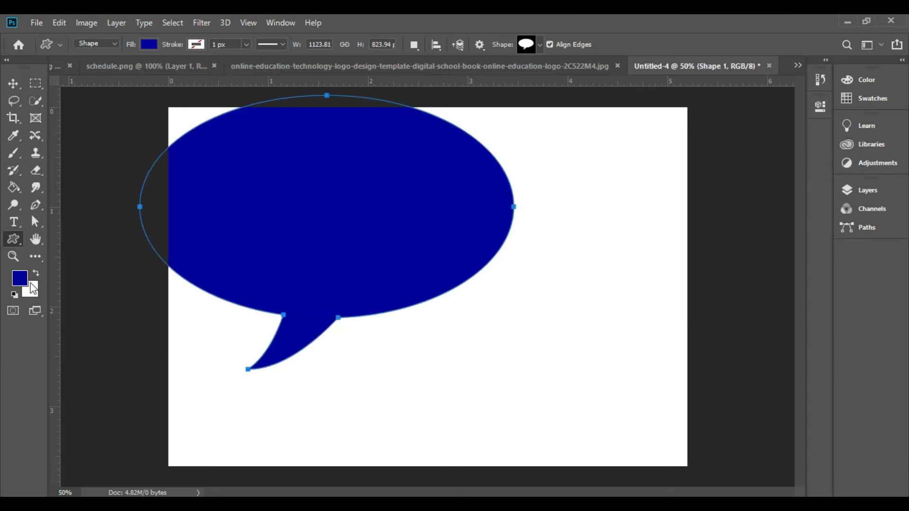
# Step: Change the foreground color from the toolbox swatch to a bright yellow
pyautogui.click(20, 278)
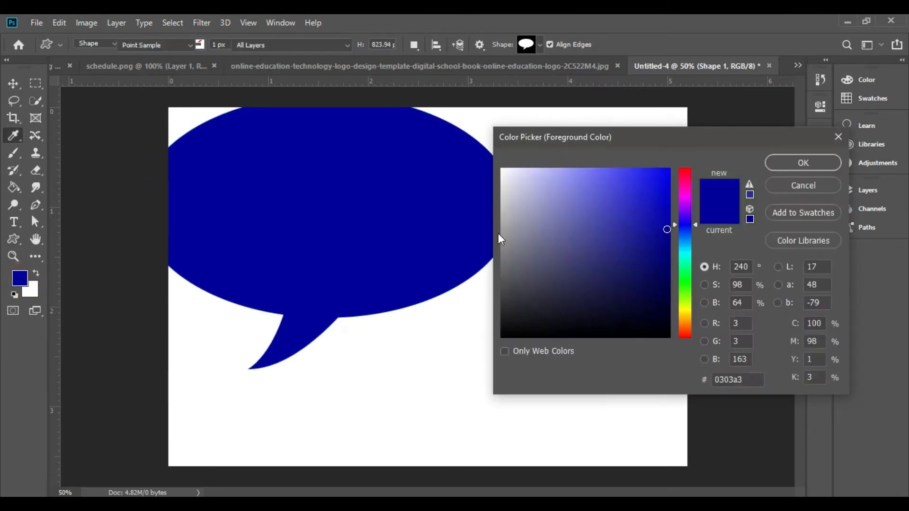
pyautogui.click(686, 312)
pyautogui.click(663, 163)
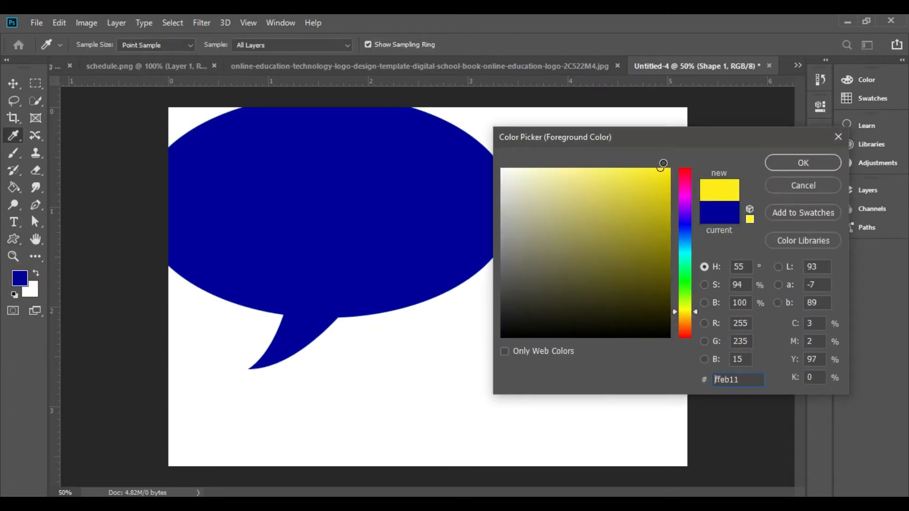
pyautogui.click(731, 380)
pyautogui.press('BackSpace')
pyautogui.write('e')
pyautogui.click(805, 166)
# Step: Rasterize the speech-bubble shape and fill it with the yellow foreground color using the Paint Bucket
pyautogui.press('g')
pyautogui.click(290, 238)
pyautogui.click(411, 207)
pyautogui.click(326, 219)
# Step: Move the speech bubble up and left past the canvas corner and enlarge it slightly
pyautogui.click(14, 83)
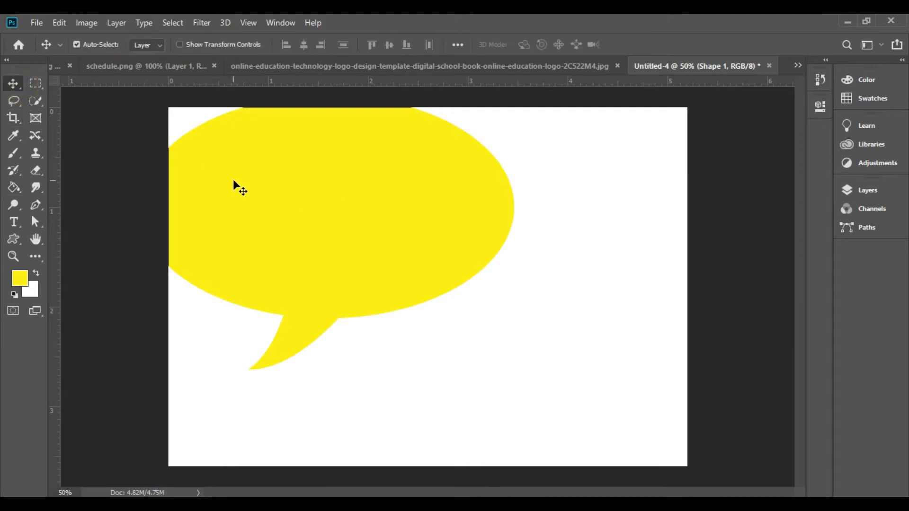
pyautogui.moveTo(233, 179); pyautogui.dragTo(206, 153)
pyautogui.hotkey('ctrl', 't')
pyautogui.moveTo(487, 342); pyautogui.dragTo(523, 367)
pyautogui.press('Return')
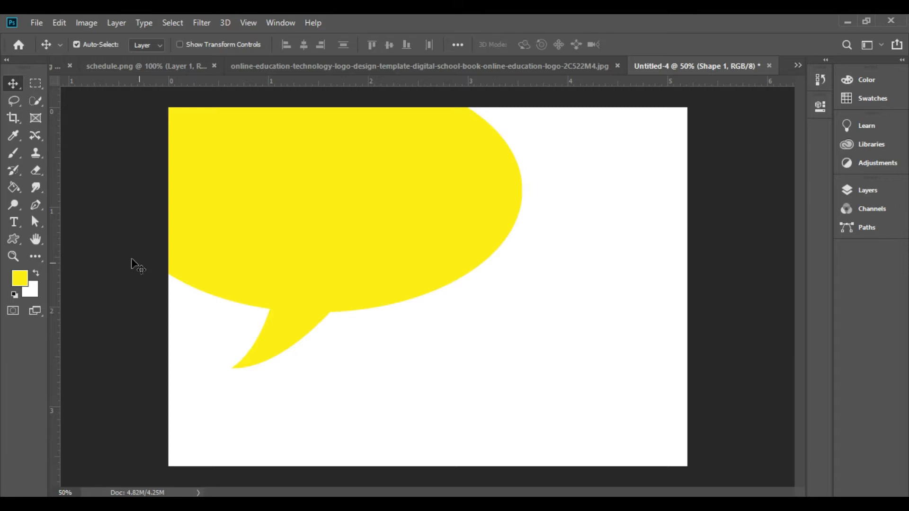
# Step: Draw a yellow circle about 656 px wide at the canvas's lower-right corner and shift it upward
pyautogui.click(10, 241)
pyautogui.click(47, 262)
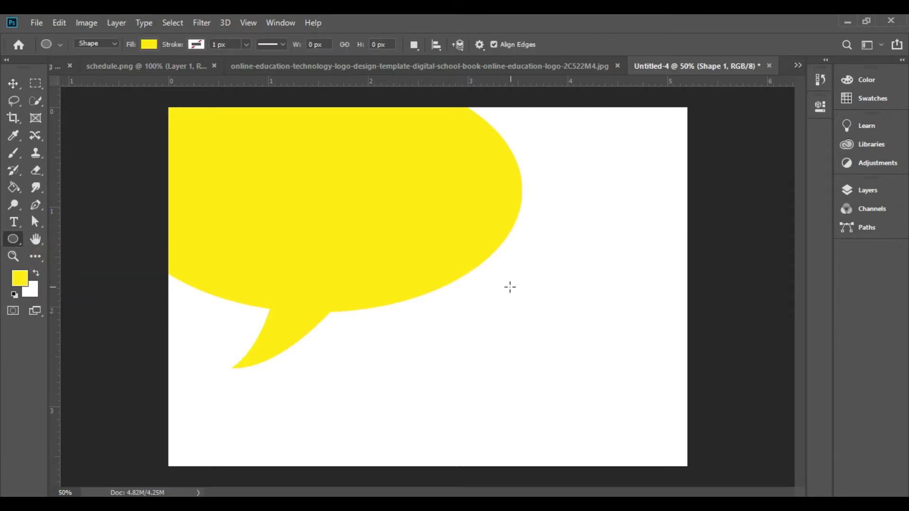
pyautogui.moveTo(493, 278); pyautogui.dragTo(822, 494)
pyautogui.click(783, 96)
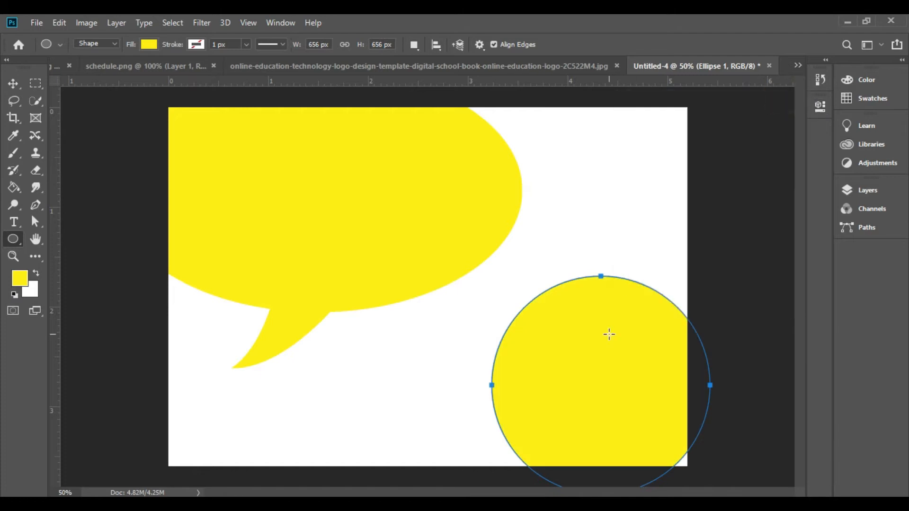
pyautogui.press('v')
pyautogui.moveTo(627, 339); pyautogui.dragTo(642, 287)
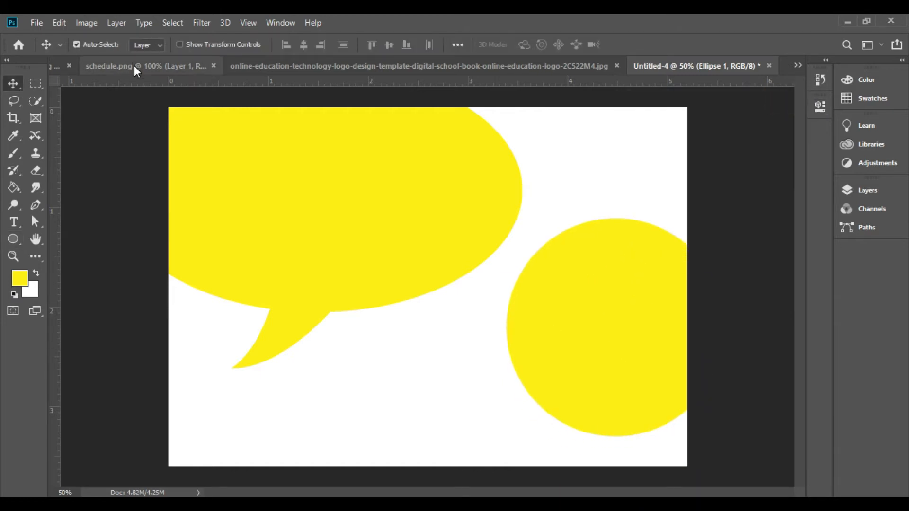
# Step: Bring the photo of the laptop video call from its own document into Untitled-4 by pasting it
pyautogui.click(798, 65)
pyautogui.click(739, 84)
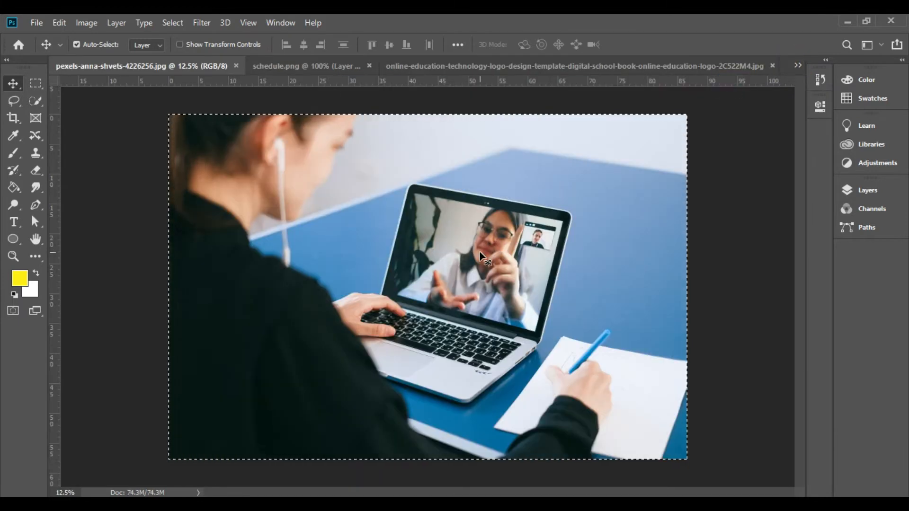
pyautogui.click(795, 65)
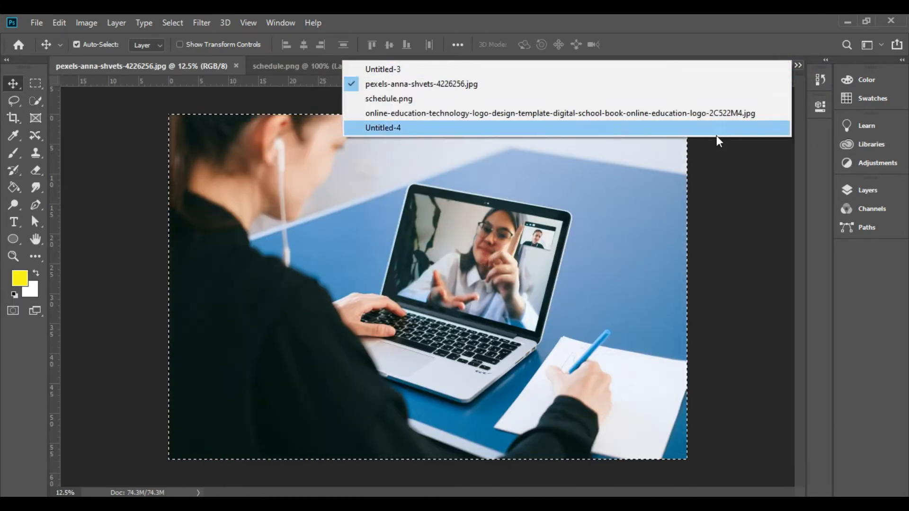
pyautogui.click(717, 130)
pyautogui.hotkey('ctrl', 'v')
pyautogui.hotkey('ctrl', '-')
pyautogui.hotkey('ctrl', '-')
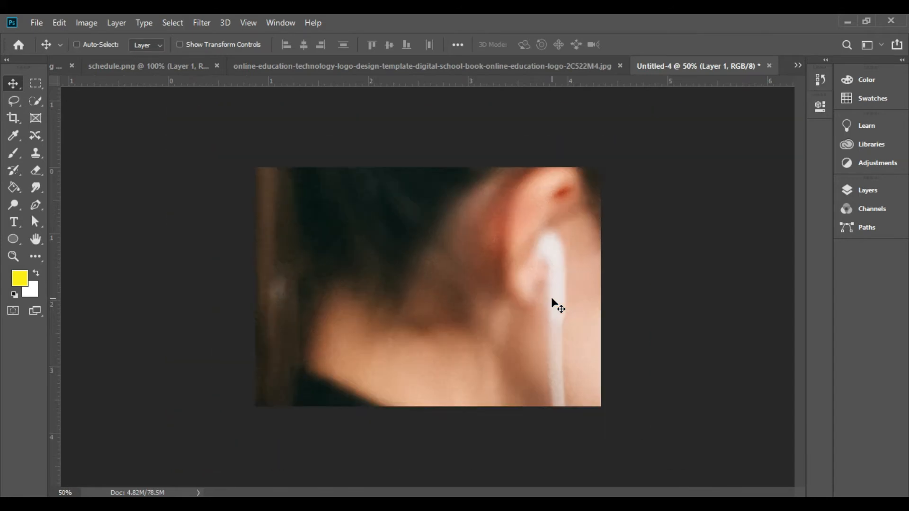
# Step: Scale the pasted photo down to 10.70% in width and height
pyautogui.hotkey('ctrl', 't')
pyautogui.hotkey('ctrl', '-')
pyautogui.moveTo(655, 438); pyautogui.dragTo(418, 290)
pyautogui.press('Return')
pyautogui.hotkey('ctrl', '0')
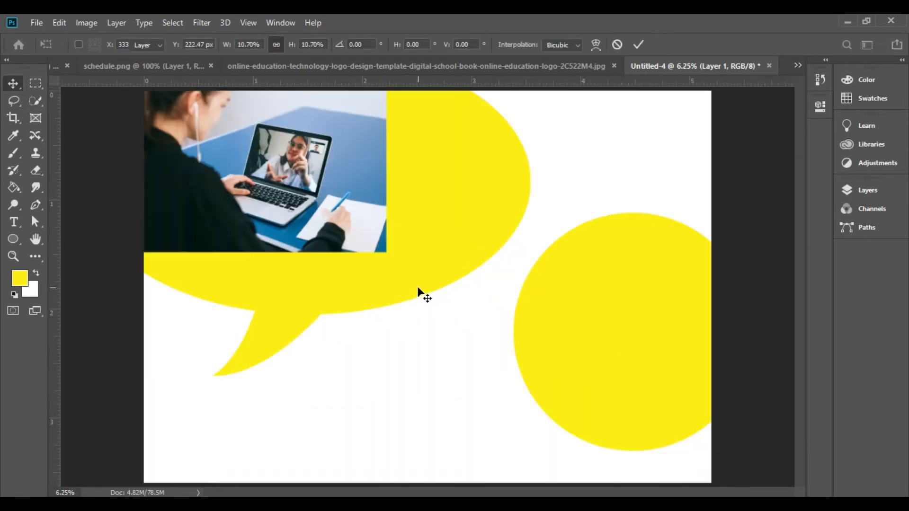
# Step: Move the photo over the yellow circle and enlarge it until it covers the whole circle
pyautogui.moveTo(271, 155); pyautogui.dragTo(618, 268)
pyautogui.hotkey('ctrl', 't')
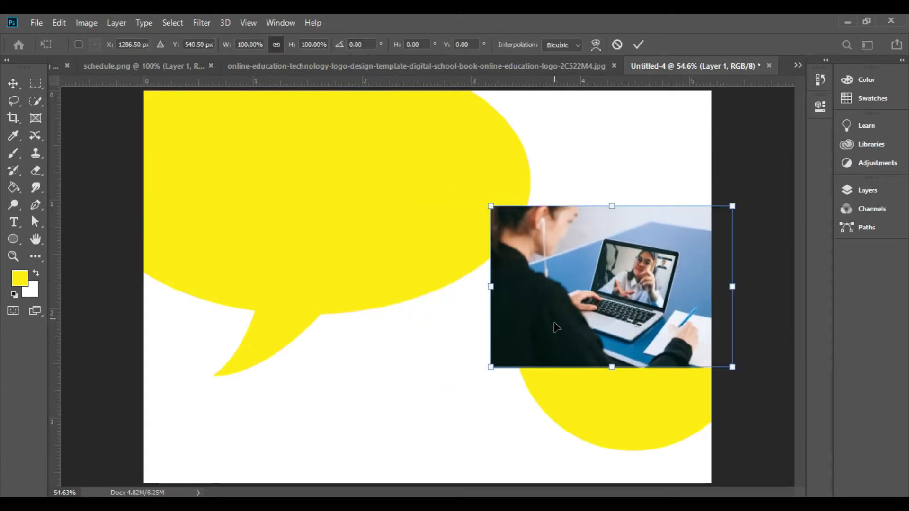
pyautogui.moveTo(491, 367); pyautogui.dragTo(445, 446)
pyautogui.moveTo(649, 325); pyautogui.dragTo(673, 331)
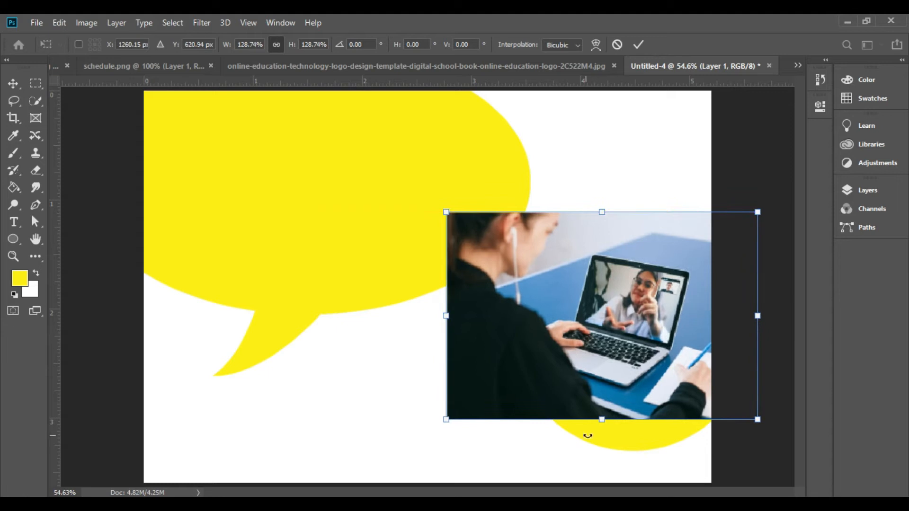
pyautogui.moveTo(602, 419); pyautogui.dragTo(610, 451)
pyautogui.press('Return')
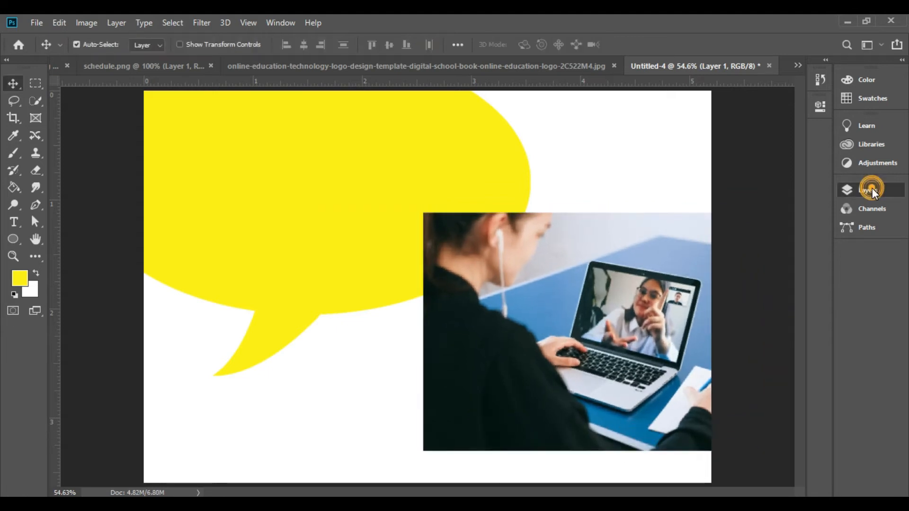
# Step: Clip the photo layer to the yellow circle with a clipping mask
pyautogui.click(869, 190)
pyautogui.keyDown('alt'); pyautogui.click(760, 283); pyautogui.keyUp('alt')
pyautogui.click(803, 187)
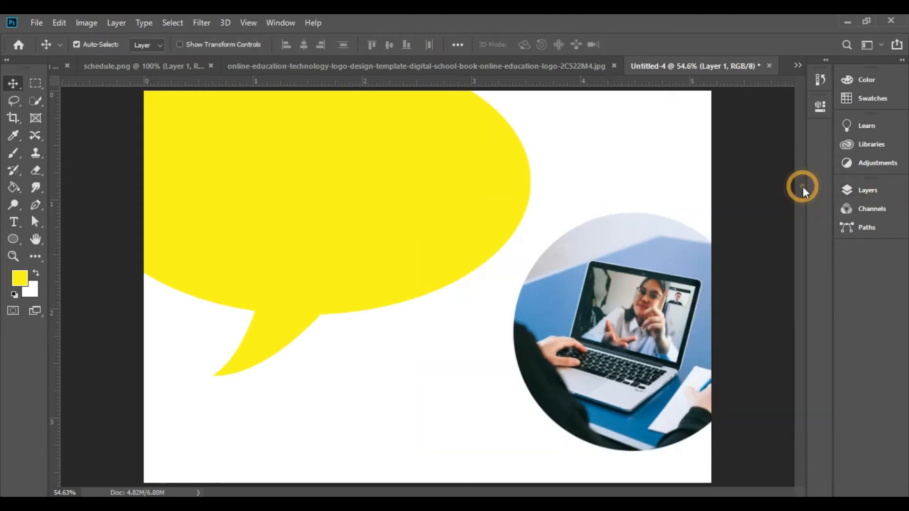
# Step: Reposition the photo inside the circle and scale it to 87.50% width and 100% height
pyautogui.moveTo(615, 350); pyautogui.dragTo(655, 353)
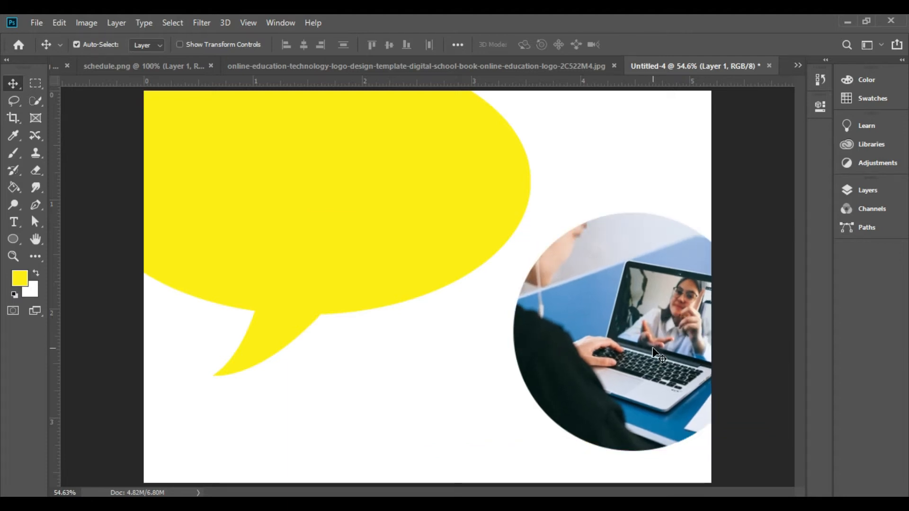
pyautogui.hotkey('ctrl', 't')
pyautogui.moveTo(460, 452); pyautogui.dragTo(540, 471)
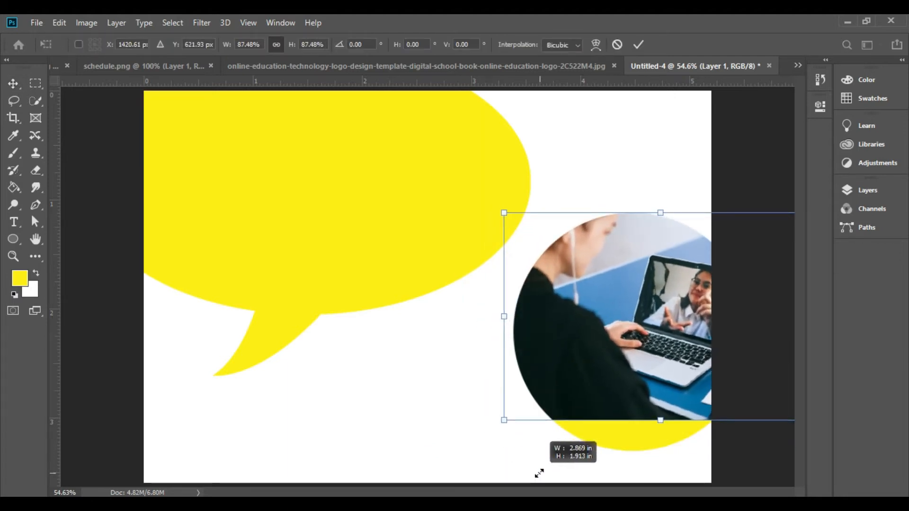
pyautogui.moveTo(662, 421); pyautogui.dragTo(661, 451)
pyautogui.moveTo(663, 371); pyautogui.dragTo(648, 370)
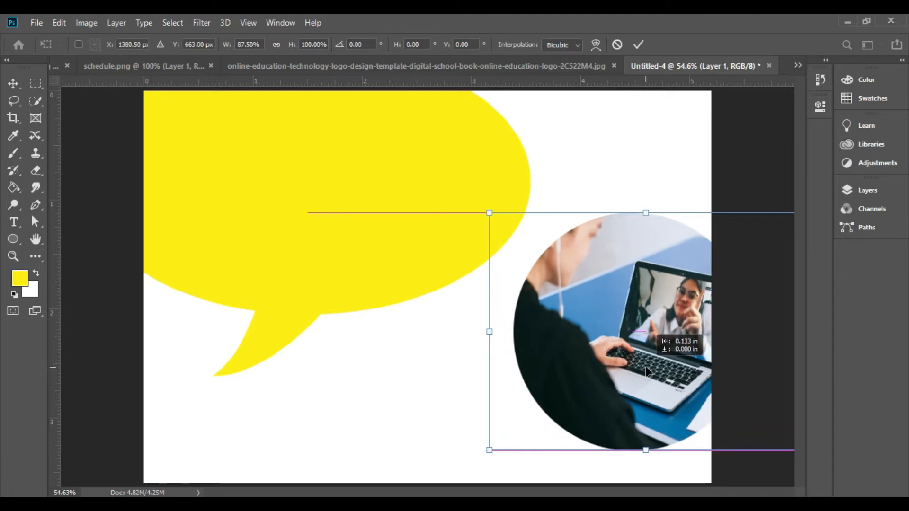
pyautogui.press('Return')
# Step: Link the photo layer with the circle layer and move both slightly to the left
pyautogui.click(876, 190)
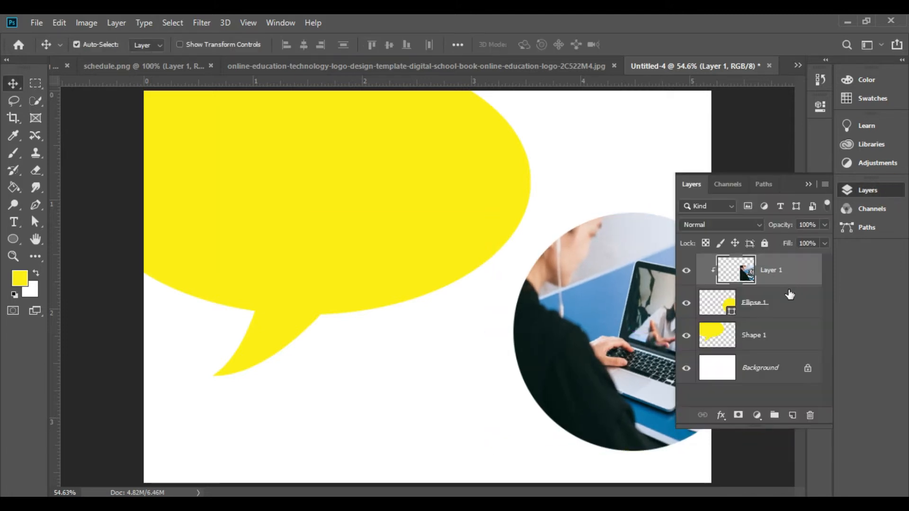
pyautogui.keyDown('shift'); pyautogui.click(786, 296); pyautogui.keyUp('shift')
pyautogui.rightClick(780, 301)
pyautogui.click(757, 288)
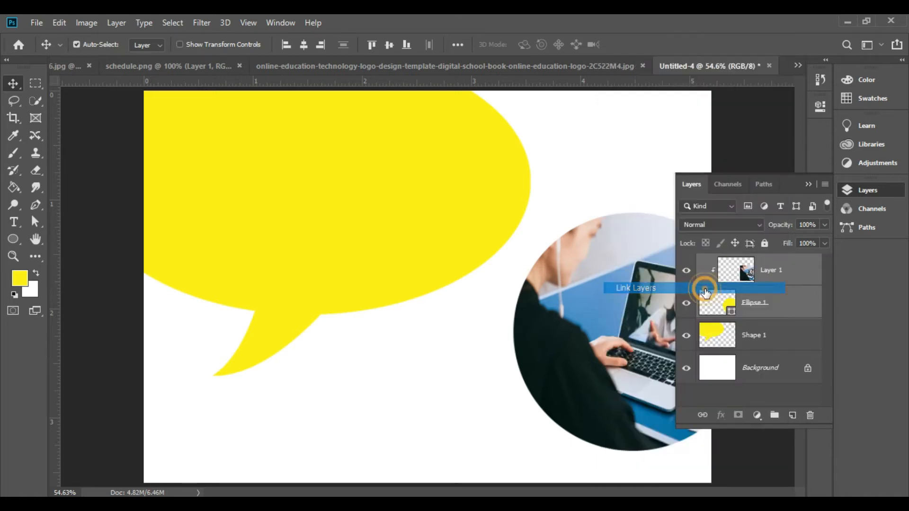
pyautogui.click(805, 186)
pyautogui.moveTo(646, 306); pyautogui.dragTo(633, 306)
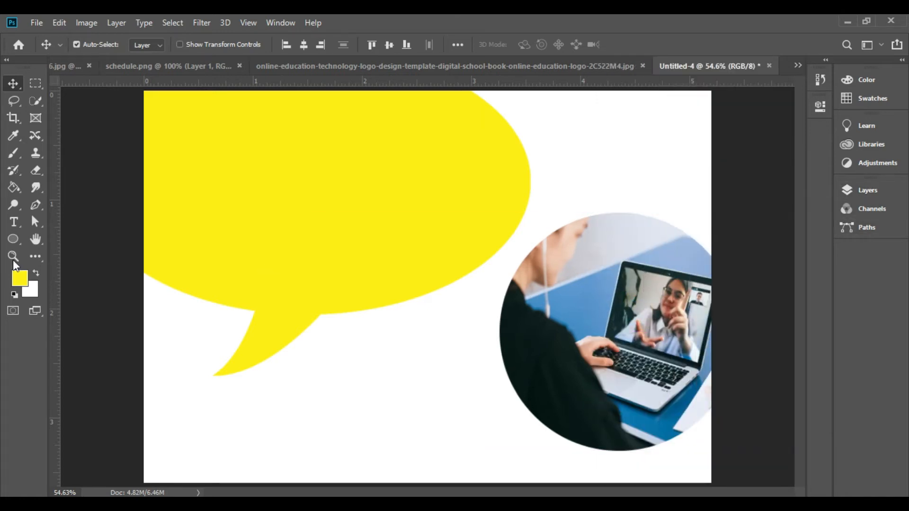
# Step: Draw a ring about 683 px wide around the photo circle with no fill and a 7.41 px yellow stroke
pyautogui.click(13, 239)
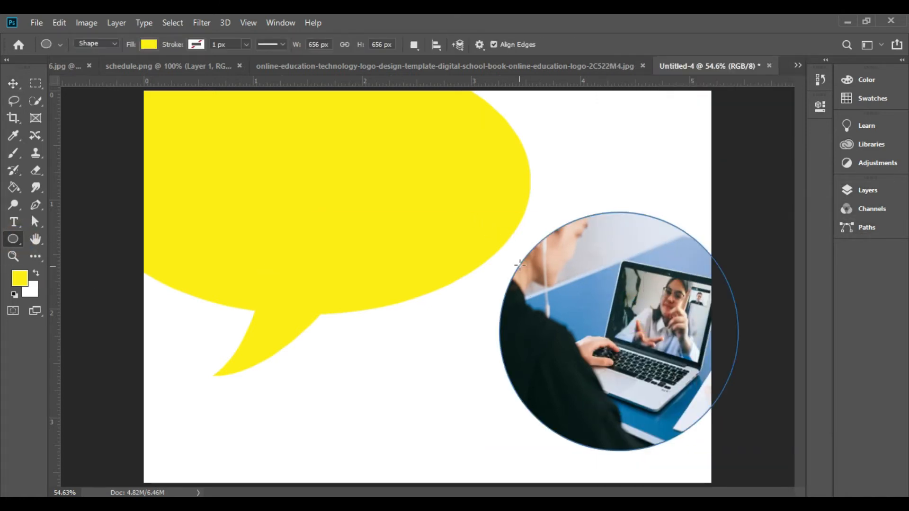
pyautogui.moveTo(497, 213); pyautogui.dragTo(812, 462)
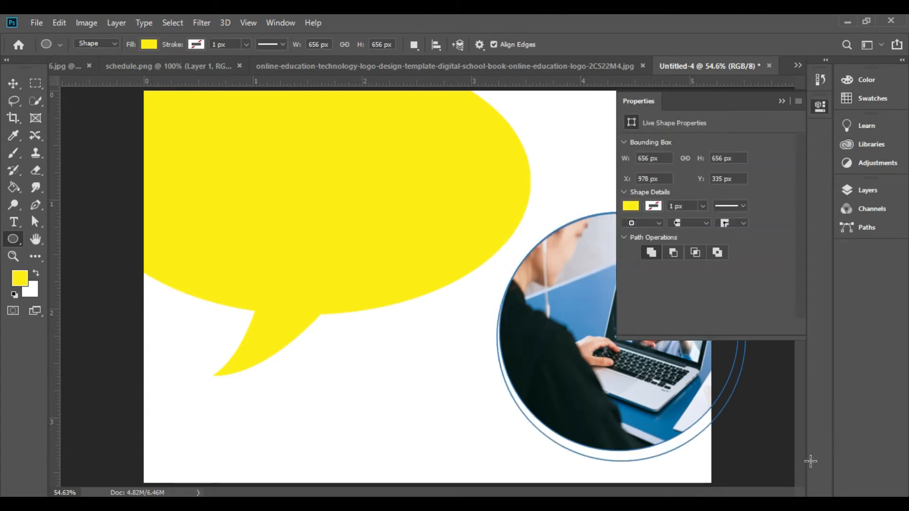
pyautogui.click(632, 206)
pyautogui.click(641, 232)
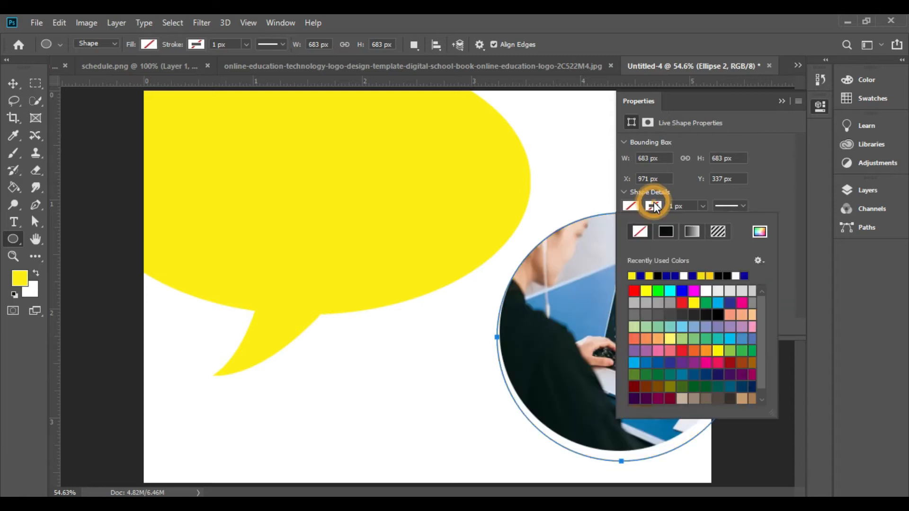
pyautogui.click(633, 276)
pyautogui.click(702, 207)
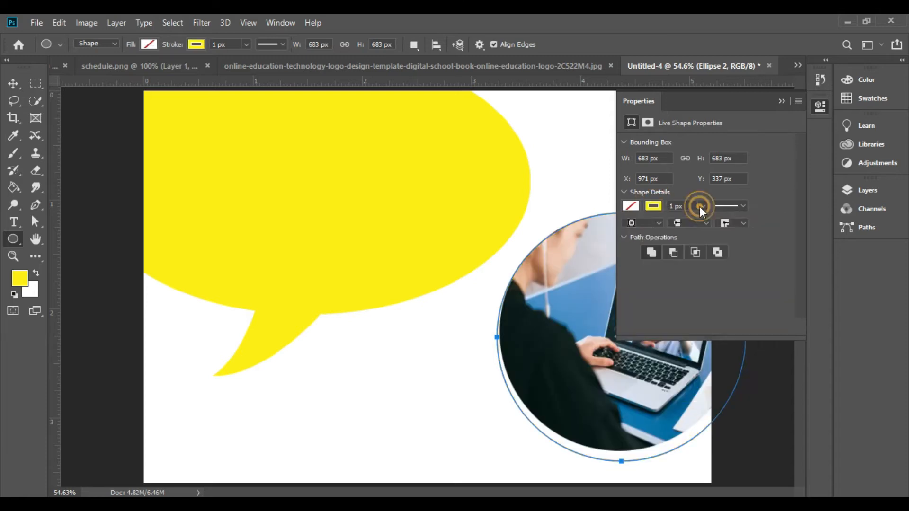
pyautogui.moveTo(701, 221); pyautogui.dragTo(705, 221)
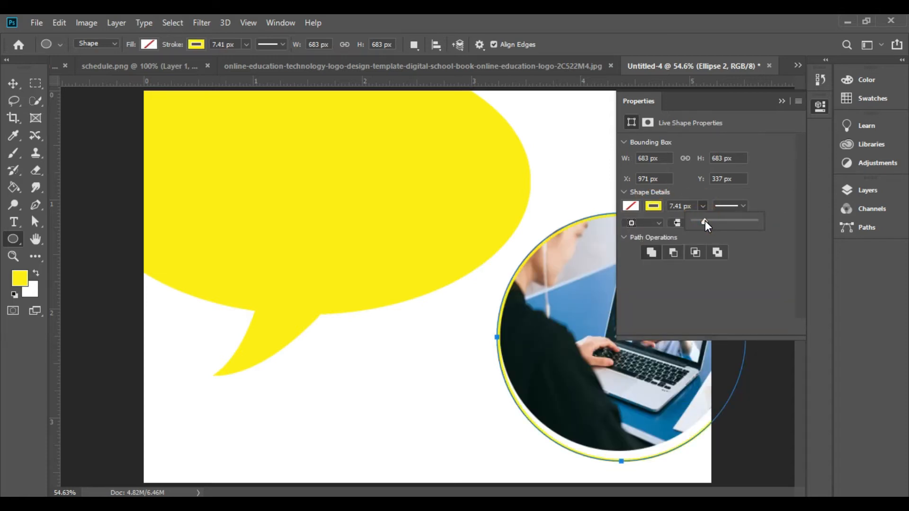
pyautogui.click(782, 100)
pyautogui.click(871, 190)
pyautogui.click(806, 183)
# Step: Draw a dark blue triangle without a stroke across the canvas's lower-right corner using the Pen tool
pyautogui.press('p')
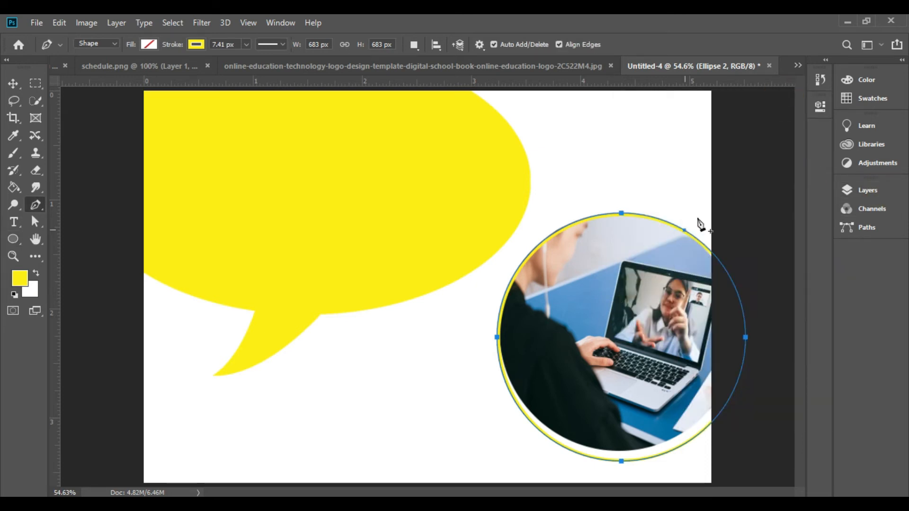
pyautogui.click(716, 175)
pyautogui.click(13, 188)
pyautogui.click(36, 205)
pyautogui.click(197, 44)
pyautogui.click(139, 70)
pyautogui.click(149, 44)
pyautogui.click(84, 114)
pyautogui.click(716, 175)
pyautogui.click(491, 484)
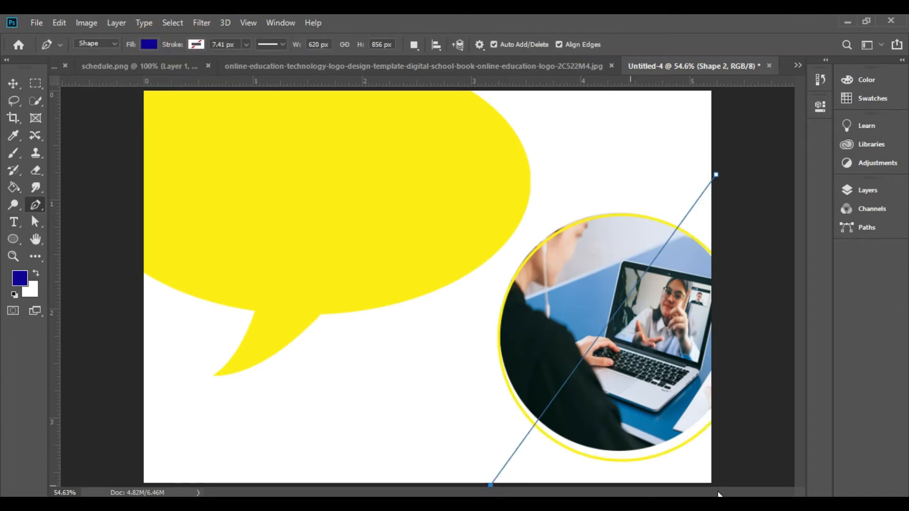
pyautogui.click(730, 484)
# Step: Place the blue triangle's layer beneath the photo circle and nudge the triangle slightly to the right
pyautogui.click(867, 190)
pyautogui.moveTo(790, 370)
pyautogui.mouseDown()
pyautogui.moveTo(784, 360)
pyautogui.moveTo(786, 380)
pyautogui.mouseUp()
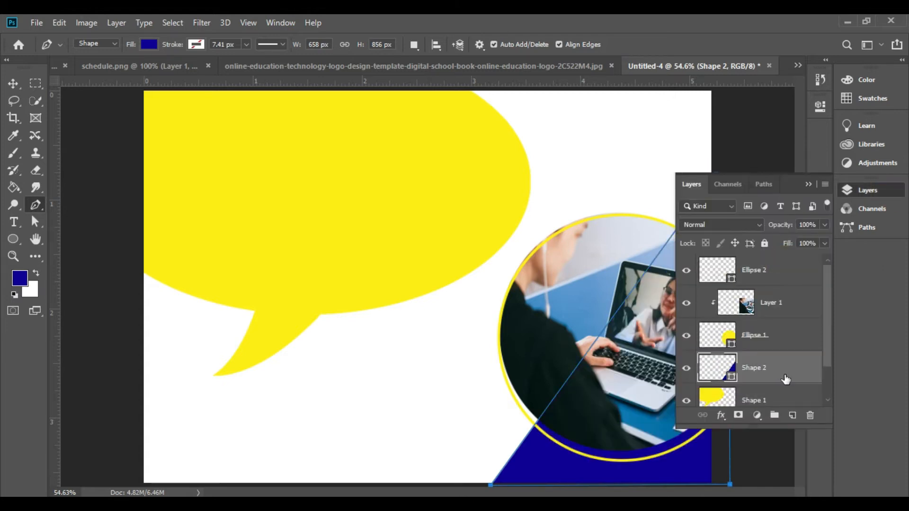
pyautogui.click(809, 185)
pyautogui.press('v')
pyautogui.moveTo(675, 463); pyautogui.dragTo(676, 456)
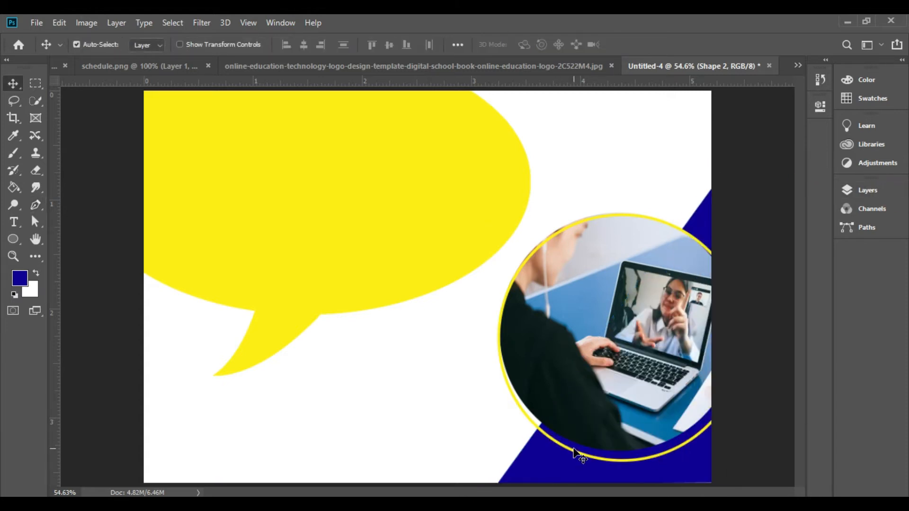
# Step: Nudge the yellow ring upward and resize it slightly so that it surrounds the photo circle evenly
pyautogui.moveTo(526, 419); pyautogui.dragTo(524, 413)
pyautogui.click(868, 190)
pyautogui.click(772, 353)
pyautogui.click(687, 303)
pyautogui.click(686, 303)
pyautogui.hotkey('ctrl', 't')
pyautogui.moveTo(496, 456); pyautogui.dragTo(493, 461)
pyautogui.press('Return')
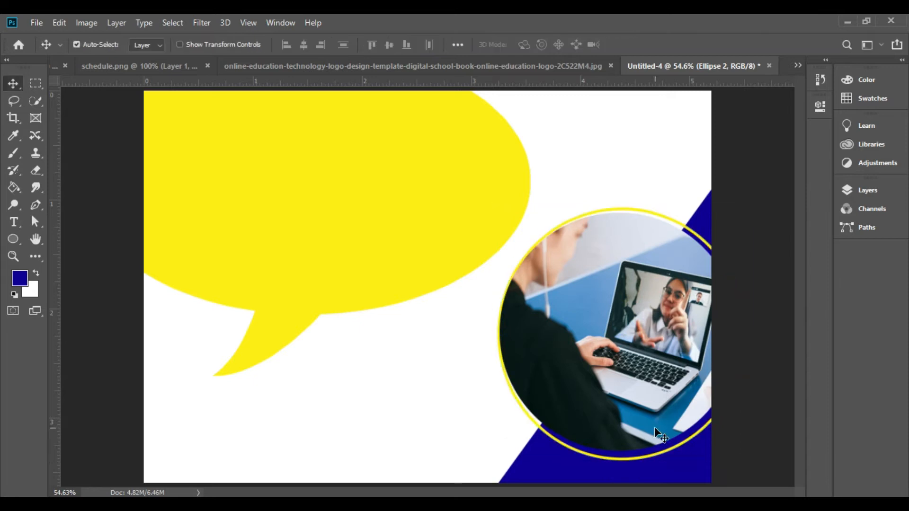
# Step: Paste the blue graduation-cap logo from the online education logo document into Untitled-4
pyautogui.click(798, 65)
pyautogui.click(740, 109)
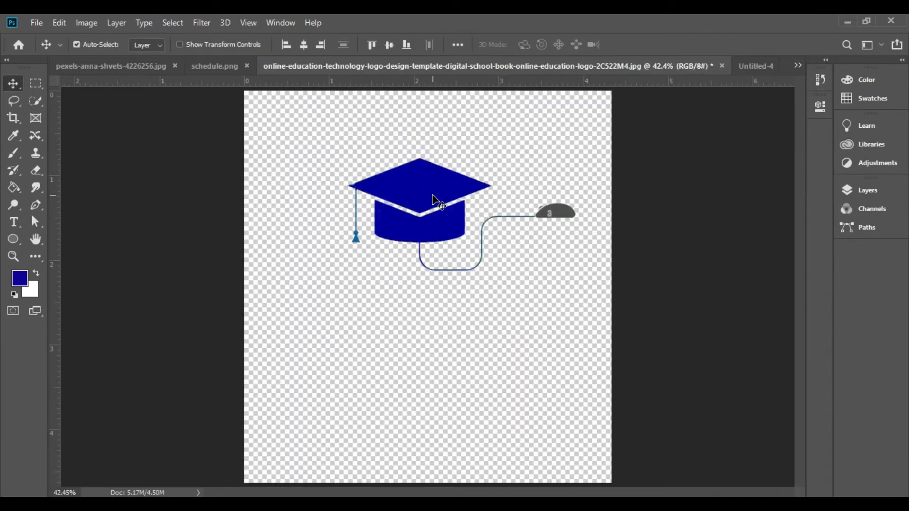
pyautogui.click(756, 70)
pyautogui.hotkey('ctrl', 'v')
# Step: Scale the graduation-cap logo to about 45% and place it in the white area at the flyer's upper-right corner
pyautogui.hotkey('ctrl', 't')
pyautogui.moveTo(574, 362); pyautogui.dragTo(459, 302)
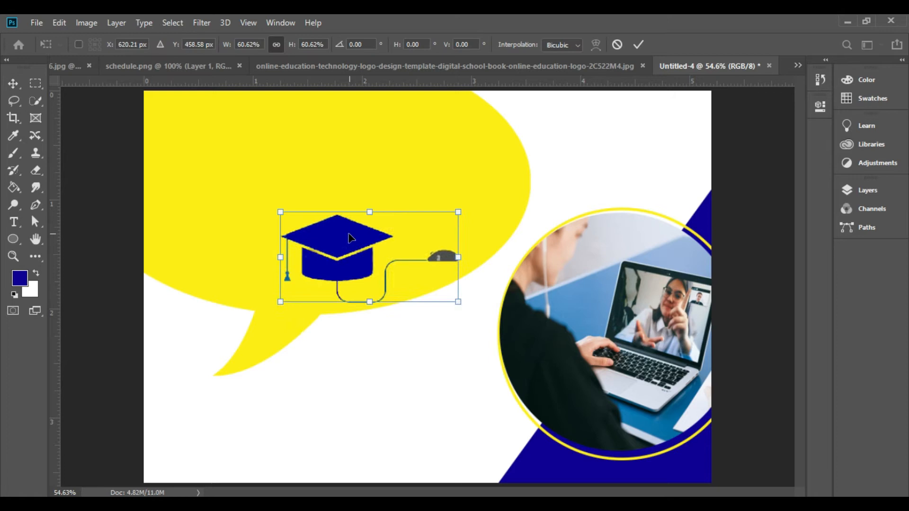
pyautogui.moveTo(349, 240); pyautogui.dragTo(599, 133)
pyautogui.moveTo(706, 194); pyautogui.dragTo(682, 149)
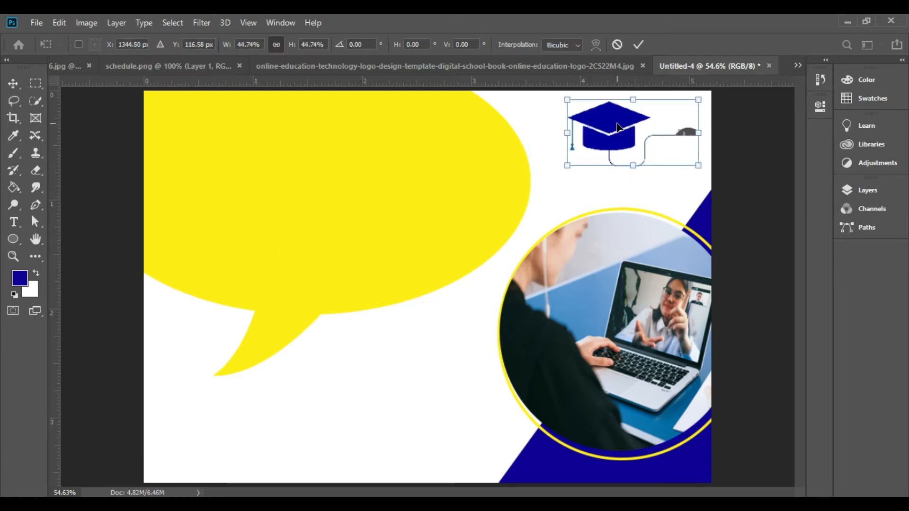
pyautogui.press('Return')
# Step: Add the heading "Online Session" in black 14 pt Cambria Bold near the top of the yellow speech bubble
pyautogui.click(14, 221)
pyautogui.click(221, 132)
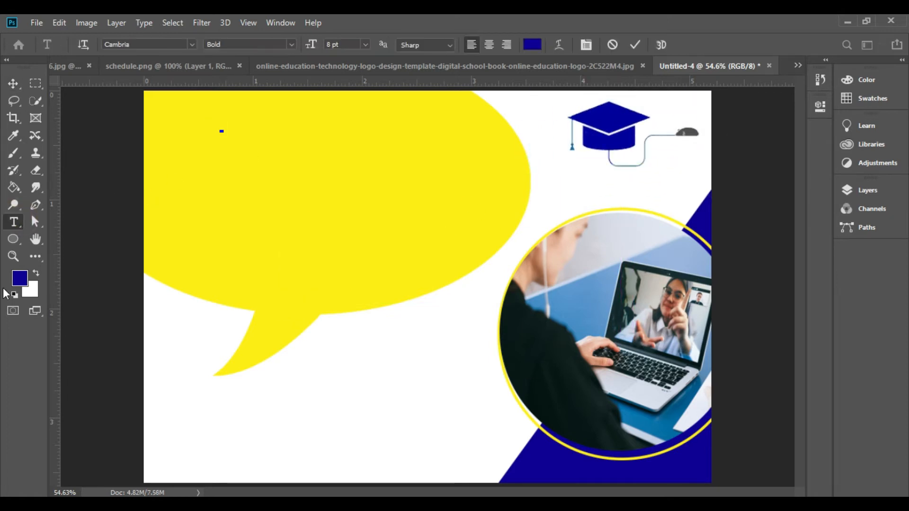
pyautogui.click(820, 106)
pyautogui.click(717, 275)
pyautogui.moveTo(534, 266); pyautogui.dragTo(498, 349)
pyautogui.click(805, 164)
pyautogui.click(672, 232)
pyautogui.click(654, 319)
pyautogui.write('Online Sessi')
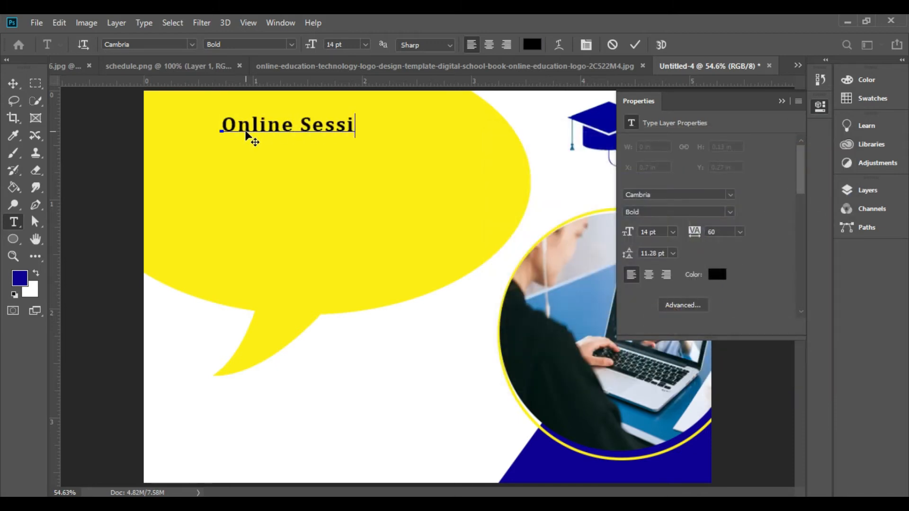
# Step: Set the "Online Session" heading's size to 16 pt and nudge it slightly down and to the right
pyautogui.hotkey('shift', 'Left')
pyautogui.hotkey('shift', 'Left')
pyautogui.hotkey('shift', 'Left')
pyautogui.hotkey('shift', 'Left')
pyautogui.hotkey('shift', 'Left')
pyautogui.hotkey('shift', 'Left')
pyautogui.hotkey('shift', 'Left')
pyautogui.hotkey('shift', 'Left')
pyautogui.hotkey('shift', 'Left')
pyautogui.hotkey('shift', 'Left')
pyautogui.hotkey('shift', 'Left')
pyautogui.hotkey('shift', 'Left')
pyautogui.hotkey('shift', 'Left')
pyautogui.hotkey('shift', 'Left')
pyautogui.click(673, 232)
pyautogui.click(671, 331)
pyautogui.click(761, 185)
pyautogui.click(14, 84)
pyautogui.moveTo(297, 127); pyautogui.dragTo(298, 130)
pyautogui.click(782, 101)
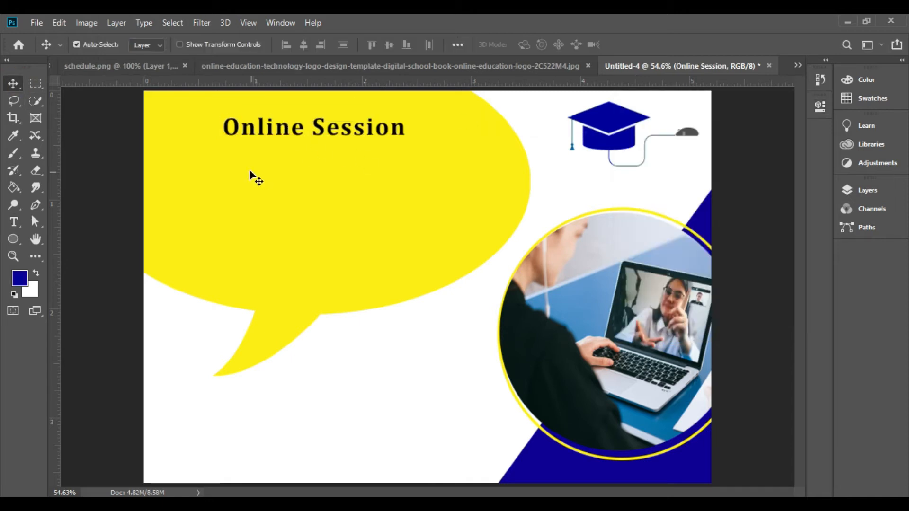
# Step: Paste the learning quote paragraph starting "Tell me and I forget" beneath the heading as 6 pt text
pyautogui.click(232, 160)
pyautogui.press('t')
pyautogui.click(228, 161)
pyautogui.press('BackSpace')
pyautogui.click(366, 44)
pyautogui.click(354, 74)
pyautogui.click(365, 44)
pyautogui.click(359, 83)
pyautogui.click(365, 44)
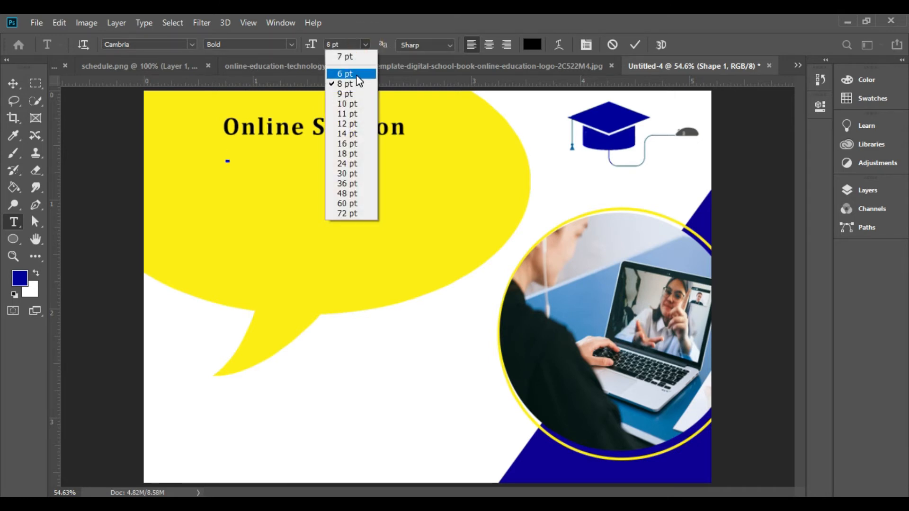
pyautogui.click(358, 75)
pyautogui.write('Tell me and I forget, teach me and I may remember, involve me and I learn. "The more that you read, the more things you will know. Live as if you were  to die tomorrow. In learning you will teach, and in teaching you will learn. Learning never exhausts the mind."')
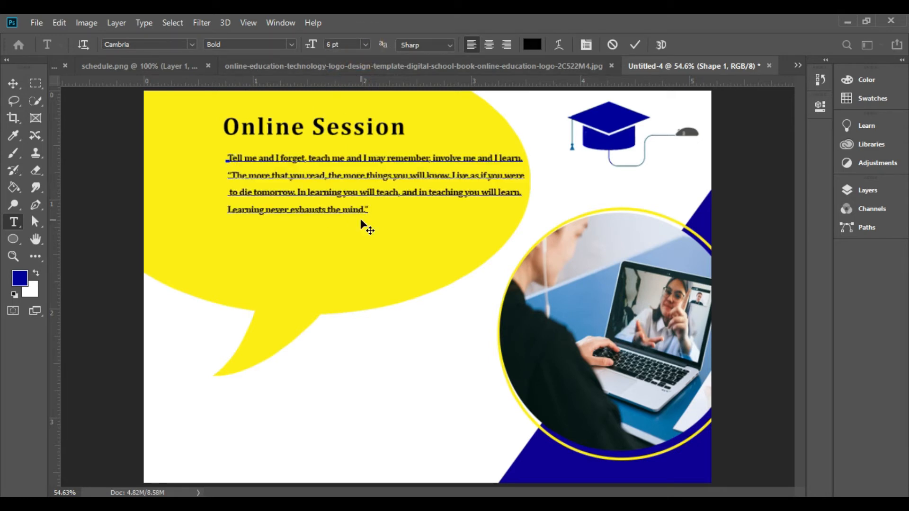
# Step: Shift the quote paragraph and the "Online Session" heading left so that their left edges line up
pyautogui.click(13, 83)
pyautogui.moveTo(315, 160); pyautogui.dragTo(277, 166)
pyautogui.moveTo(283, 132); pyautogui.dragTo(250, 129)
# Step: Add the text line "for more information visit" below the quote paragraph in the speech bubble
pyautogui.click(13, 222)
pyautogui.click(241, 266)
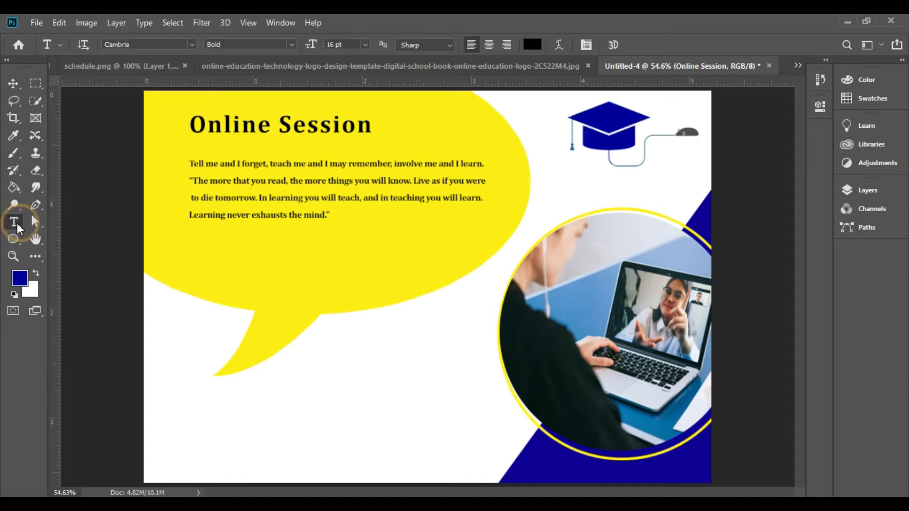
pyautogui.click(820, 106)
pyautogui.click(733, 195)
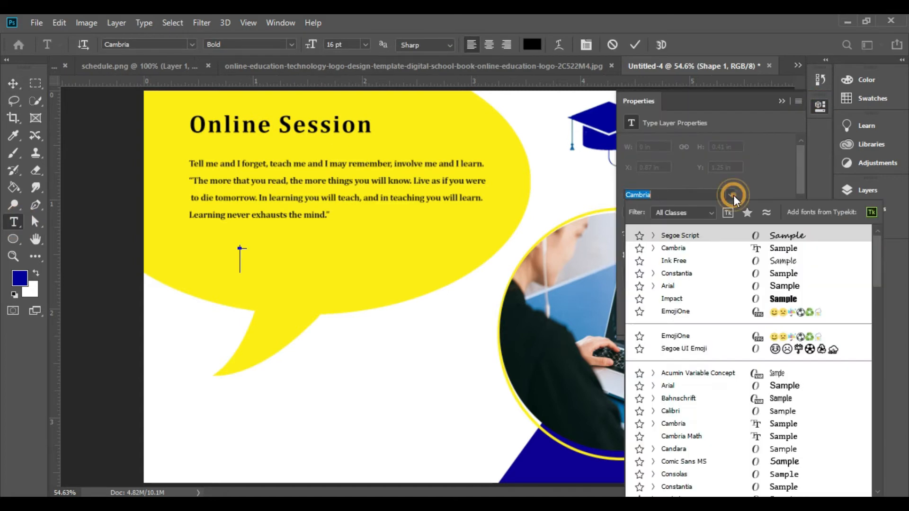
pyautogui.click(697, 237)
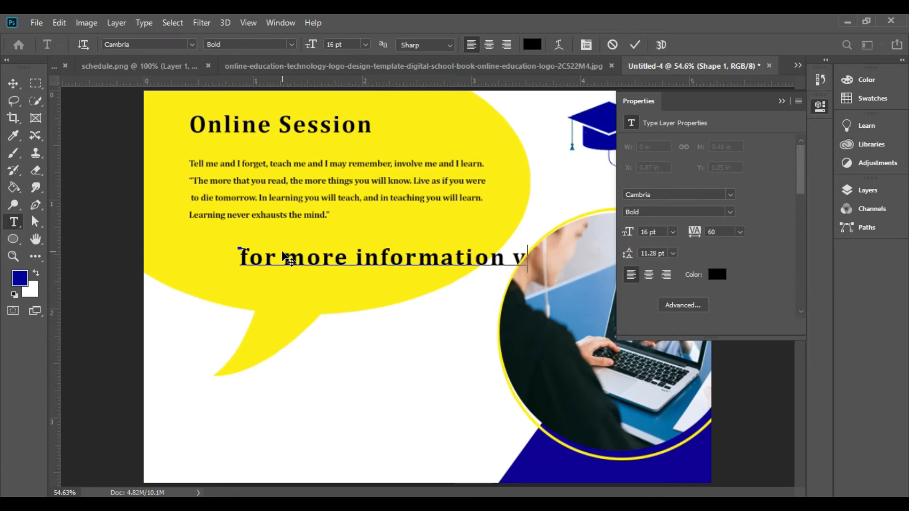
# Step: Set the "for more information visit" line to Segoe Script at 8 pt and move it up closer to the quote paragraph
pyautogui.hotkey('shift', 'Left')
pyautogui.hotkey('shift', 'Left')
pyautogui.hotkey('shift', 'Left')
pyautogui.hotkey('shift', 'Left')
pyautogui.hotkey('shift', 'Left')
pyautogui.hotkey('shift', 'Left')
pyautogui.hotkey('shift', 'Left')
pyautogui.hotkey('shift', 'Left')
pyautogui.hotkey('shift', 'Left')
pyautogui.hotkey('shift', 'Left')
pyautogui.hotkey('shift', 'Left')
pyautogui.hotkey('shift', 'Left')
pyautogui.hotkey('shift', 'Left')
pyautogui.hotkey('shift', 'Left')
pyautogui.hotkey('shift', 'Left')
pyautogui.hotkey('shift', 'Left')
pyautogui.hotkey('shift', 'Left')
pyautogui.hotkey('shift', 'Left')
pyautogui.hotkey('shift', 'Left')
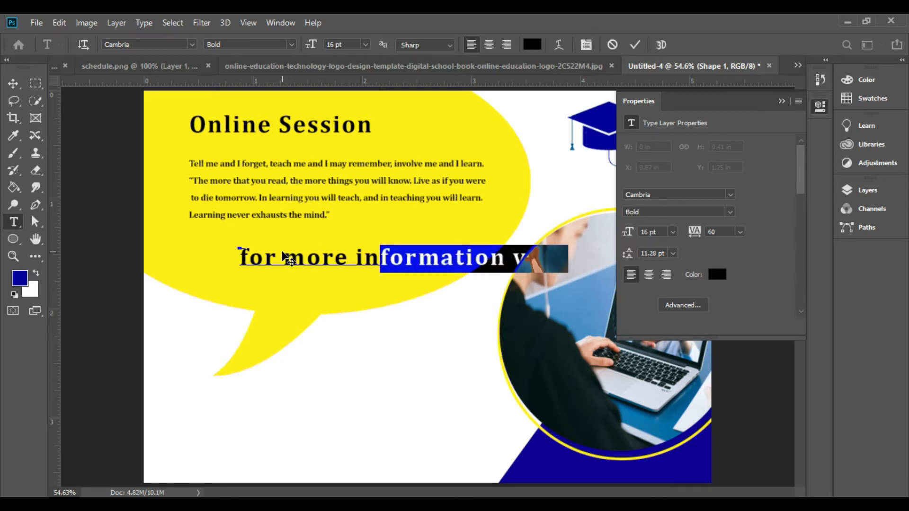
pyautogui.hotkey('shift', 'Left')
pyautogui.hotkey('shift', 'Left')
pyautogui.hotkey('shift', 'Left')
pyautogui.hotkey('shift', 'Left')
pyautogui.hotkey('shift', 'Left')
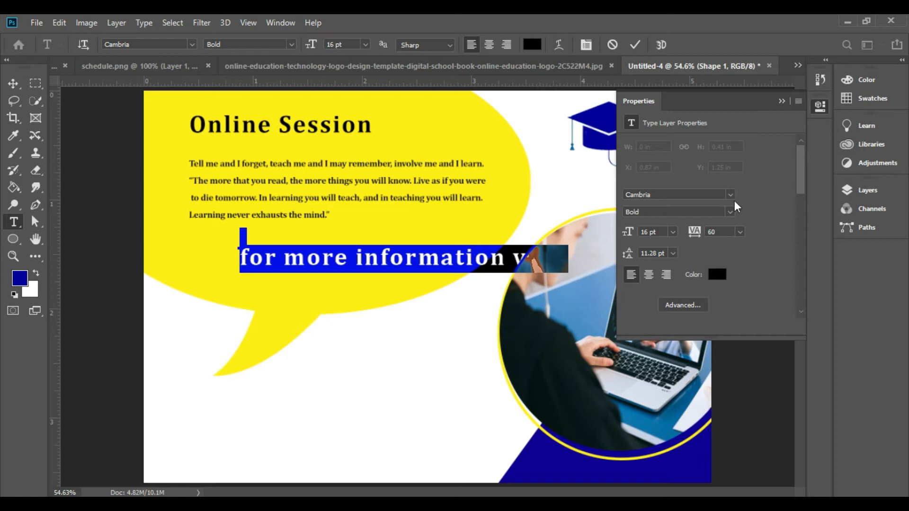
pyautogui.click(730, 194)
pyautogui.click(783, 235)
pyautogui.click(673, 232)
pyautogui.click(667, 272)
pyautogui.click(13, 83)
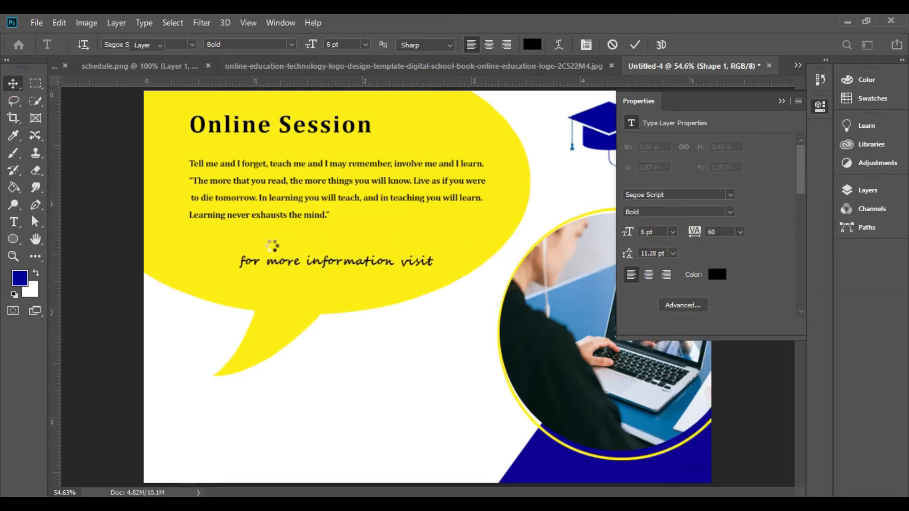
pyautogui.moveTo(325, 268); pyautogui.dragTo(303, 249)
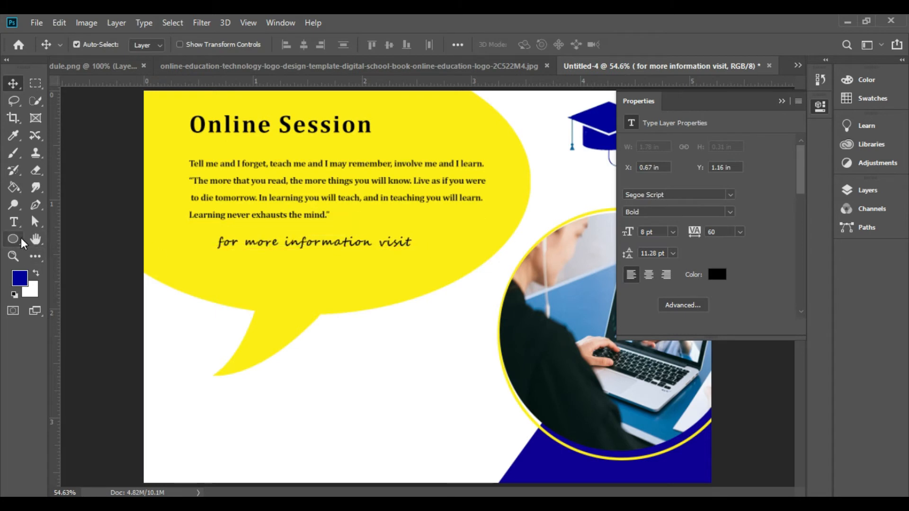
# Step: Draw a dark blue rounded rectangle about 416 × 57 px beneath the "for more information visit" line
pyautogui.click(13, 239)
pyautogui.click(41, 247)
pyautogui.moveTo(234, 269); pyautogui.dragTo(389, 287)
pyautogui.click(16, 220)
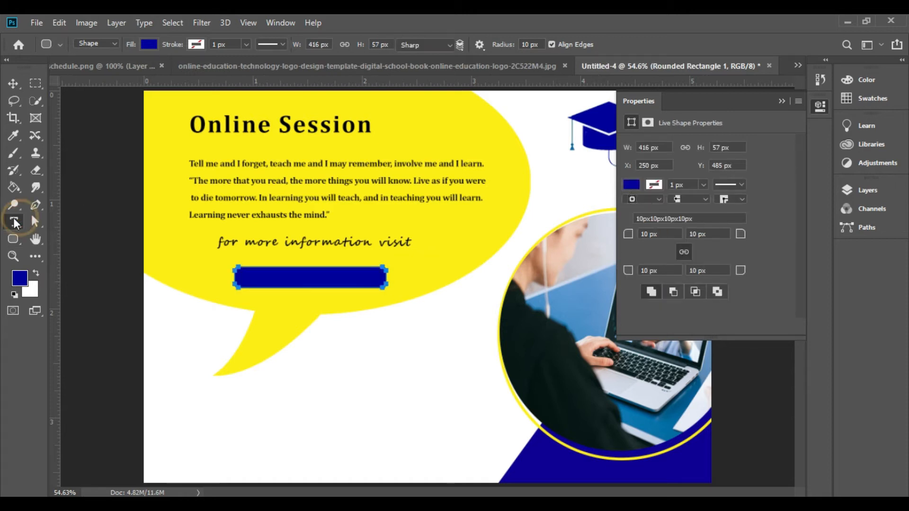
pyautogui.click(252, 277)
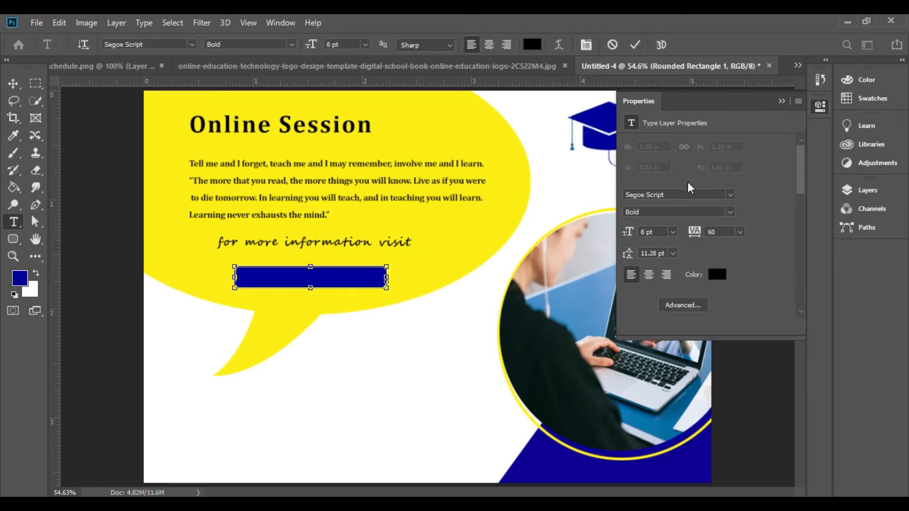
pyautogui.click(731, 192)
pyautogui.click(691, 250)
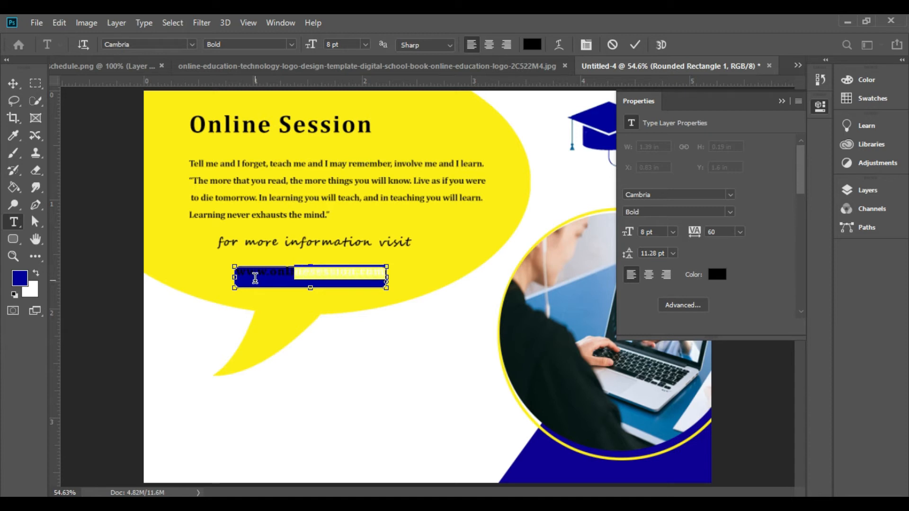
# Step: Colour the web address white and nudge it down to sit inside the blue rounded rectangle
pyautogui.click(719, 275)
pyautogui.moveTo(537, 271)
pyautogui.mouseDown()
pyautogui.moveTo(503, 146)
pyautogui.moveTo(494, 143)
pyautogui.mouseUp()
pyautogui.click(809, 160)
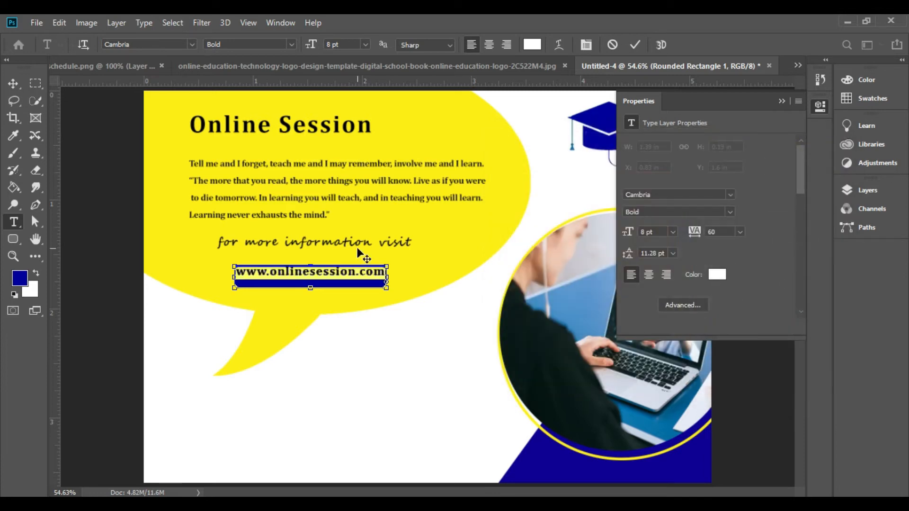
pyautogui.click(12, 84)
pyautogui.moveTo(278, 273); pyautogui.dragTo(279, 277)
pyautogui.press('Down')
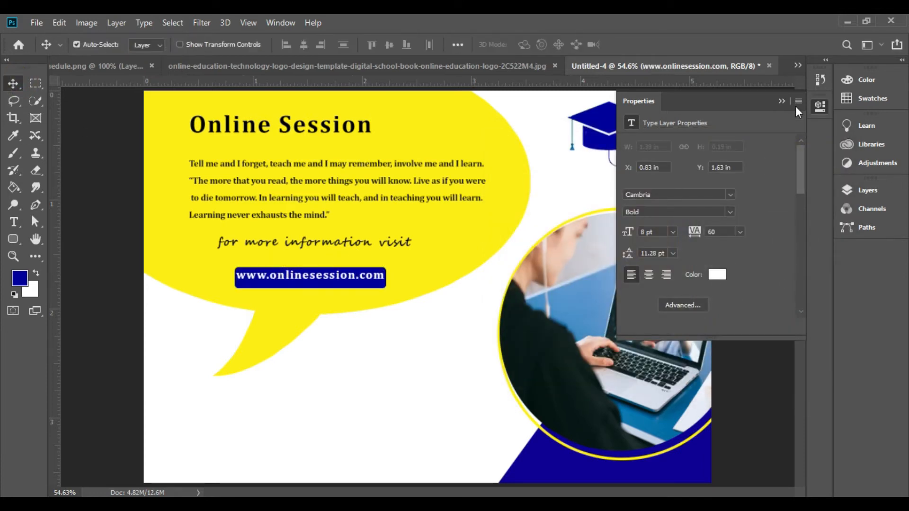
# Step: Draw an ellipse about 974 × 596 px over the upper part of the speech bubble and remove its fill
pyautogui.click(782, 101)
pyautogui.click(12, 240)
pyautogui.click(69, 264)
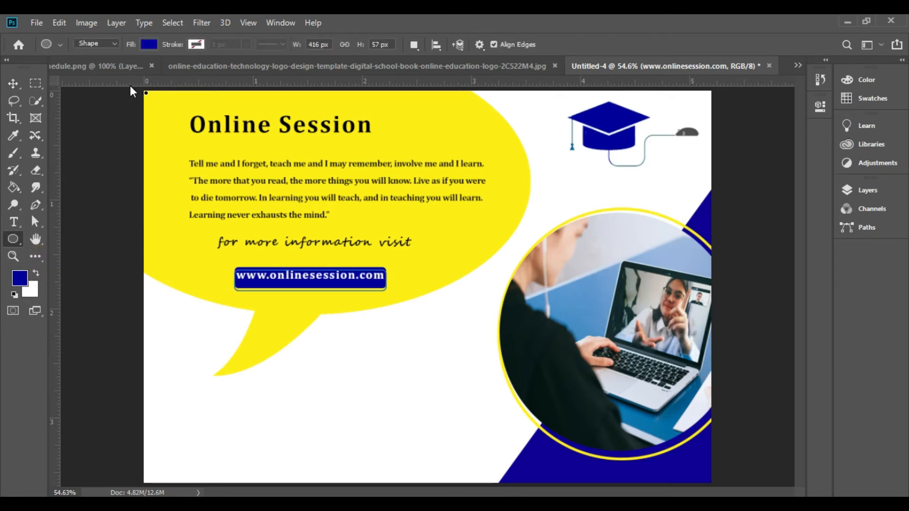
pyautogui.hotkey('ctrl', '-')
pyautogui.moveTo(144, 91); pyautogui.dragTo(472, 289)
pyautogui.click(154, 46)
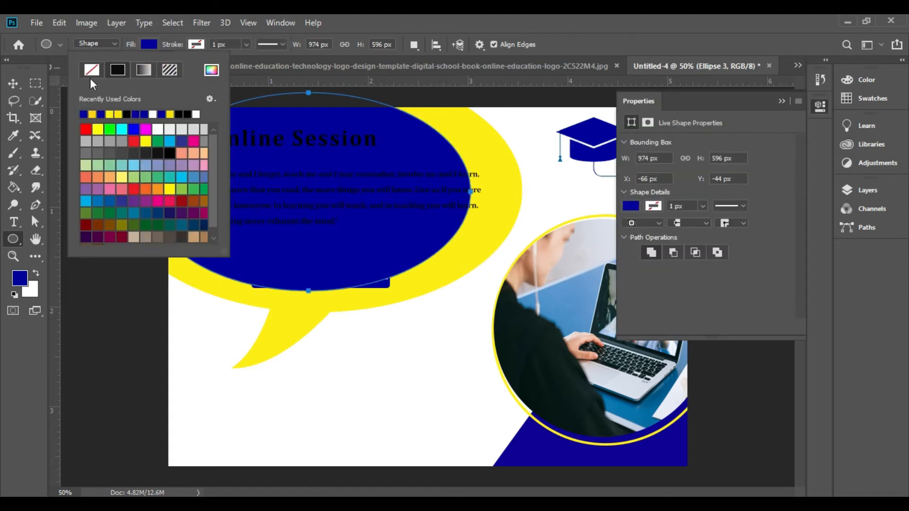
pyautogui.click(91, 70)
# Step: Give the unfilled ellipse a white (ffffff) stroke 10.14 px wide
pyautogui.click(247, 43)
pyautogui.click(197, 45)
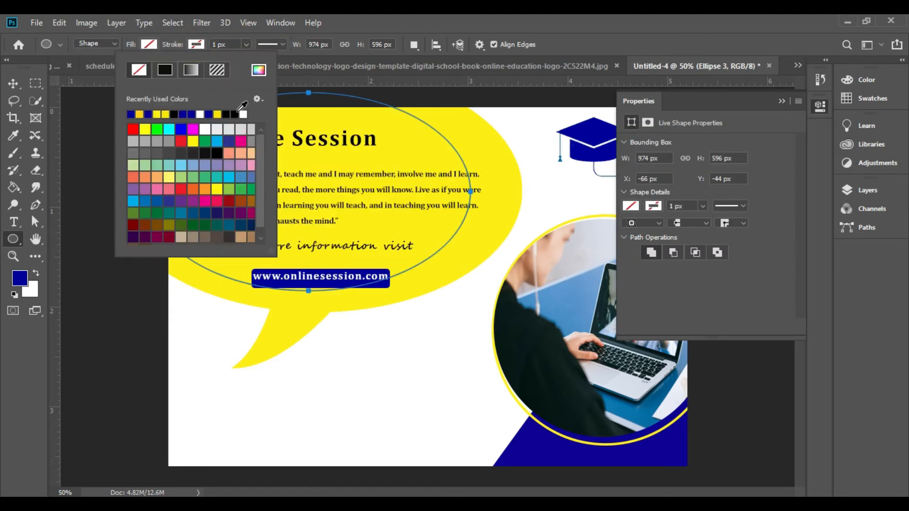
pyautogui.click(260, 70)
pyautogui.click(490, 156)
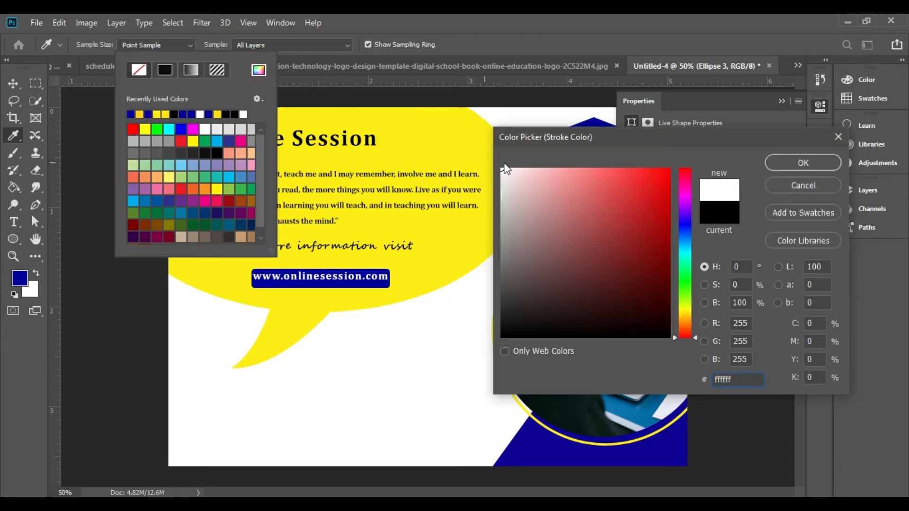
pyautogui.click(799, 161)
pyautogui.click(245, 44)
pyautogui.moveTo(245, 59); pyautogui.dragTo(249, 60)
pyautogui.click(249, 44)
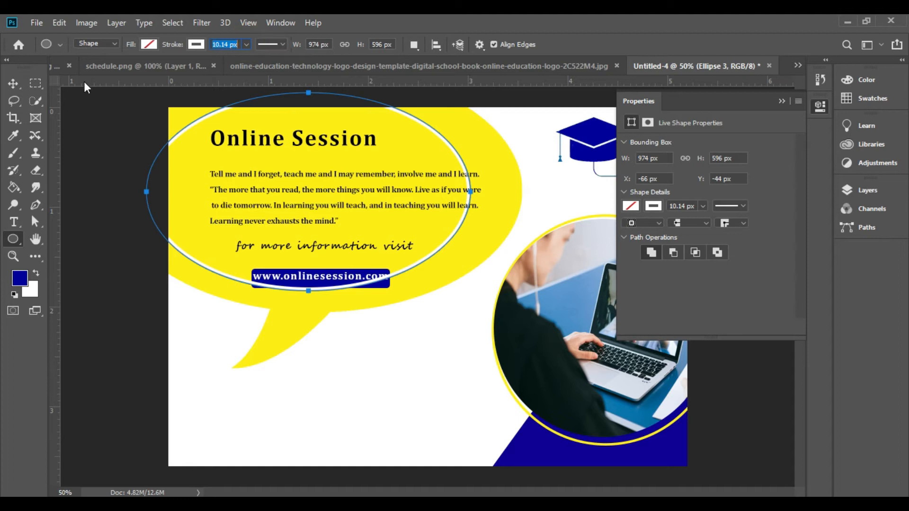
pyautogui.click(27, 70)
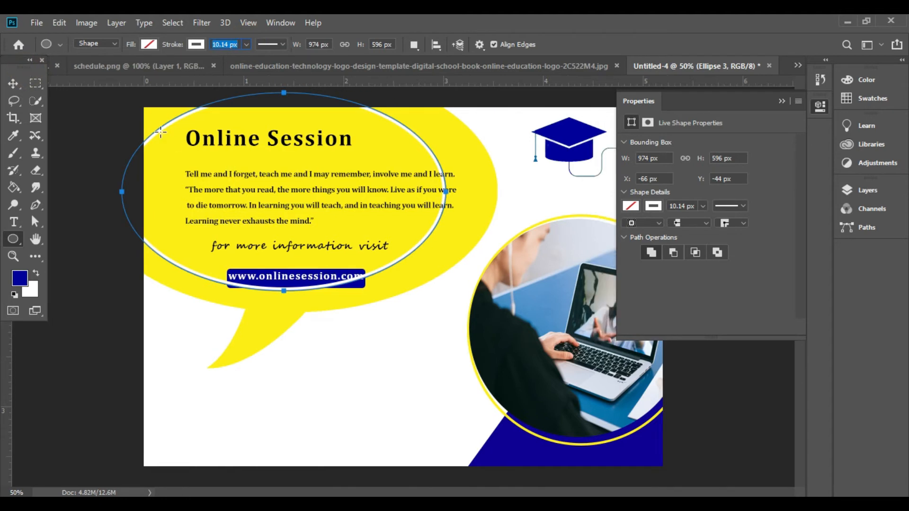
# Step: Enlarge the white ellipse outline to about 1060 × 648 px and move it up within the speech bubble
pyautogui.hotkey('ctrl', 't')
pyautogui.moveTo(446, 92); pyautogui.dragTo(466, 74)
pyautogui.moveTo(177, 254); pyautogui.dragTo(170, 237)
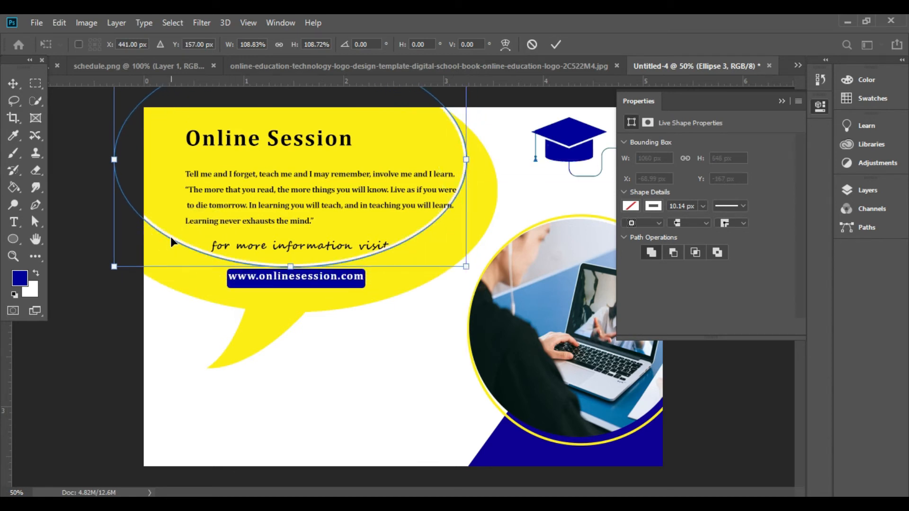
pyautogui.click(786, 101)
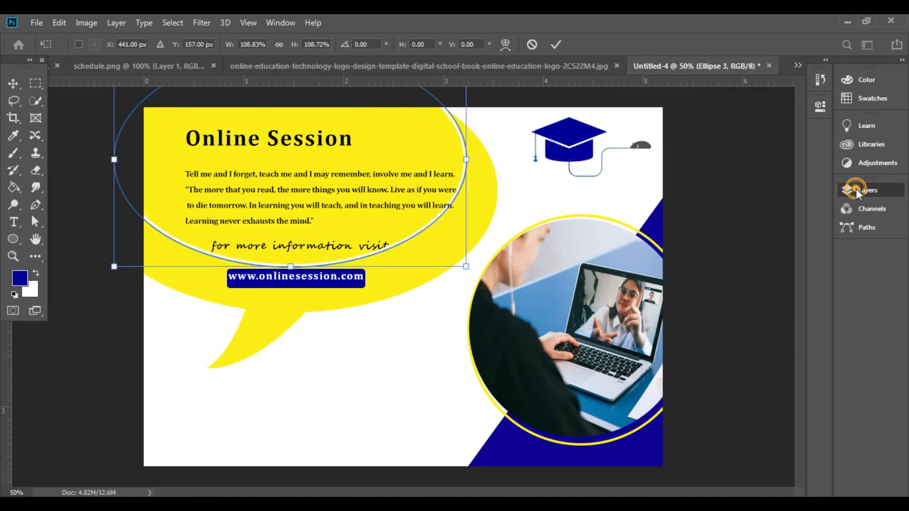
pyautogui.click(858, 190)
pyautogui.press('Return')
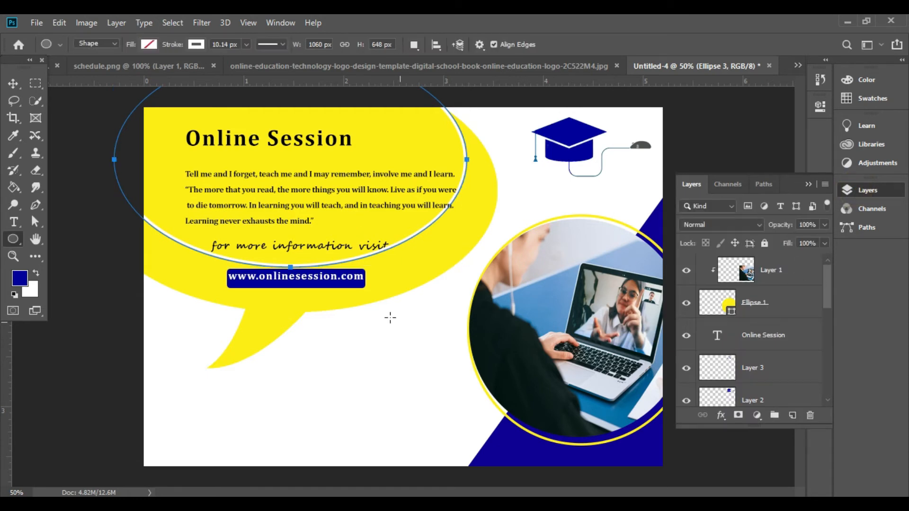
# Step: Reduce the white ellipse outline's opacity to 53% and move its layer directly beneath the Ellipse 2 layer
pyautogui.click(13, 83)
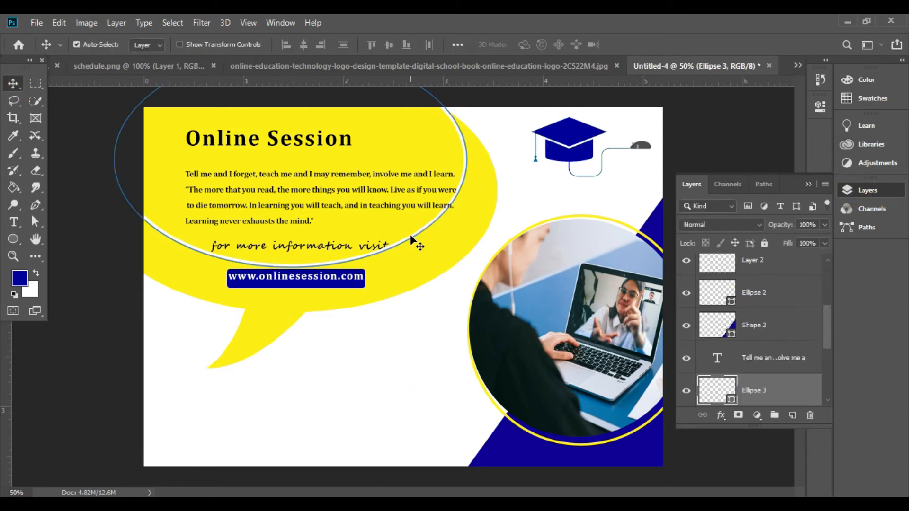
pyautogui.moveTo(797, 398); pyautogui.dragTo(782, 270)
pyautogui.moveTo(778, 251); pyautogui.dragTo(782, 387)
pyautogui.click(823, 225)
pyautogui.moveTo(827, 293); pyautogui.dragTo(831, 319)
pyautogui.moveTo(782, 285); pyautogui.dragTo(780, 389)
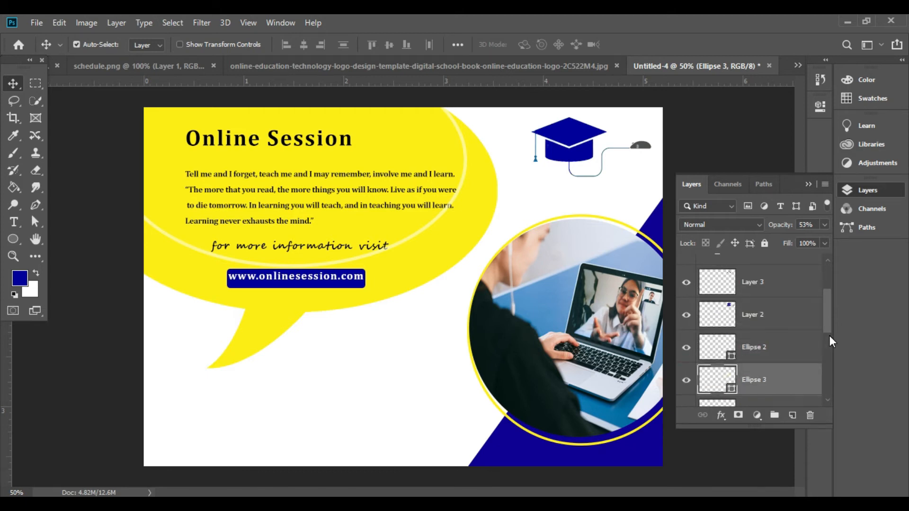
pyautogui.click(808, 183)
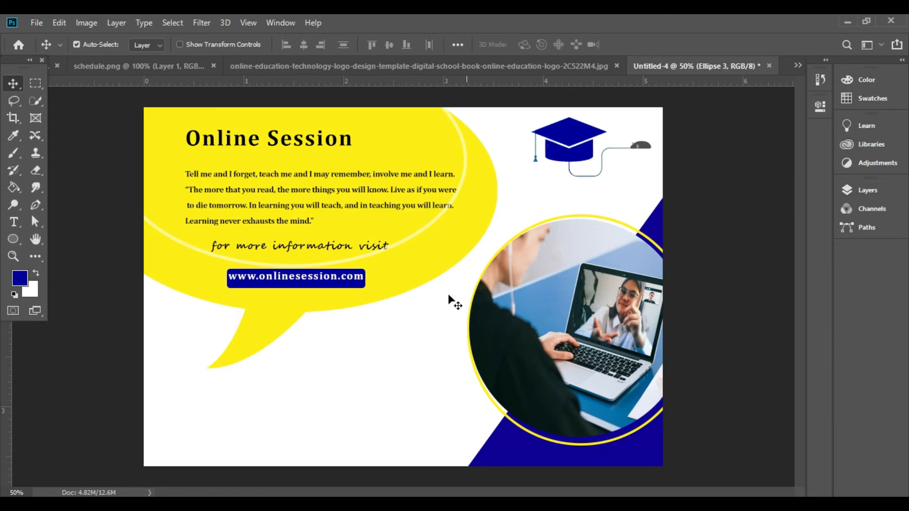
# Step: Draw the telephone custom shape in dark blue, about 90 × 92 px, in the white area below the speech bubble
pyautogui.rightClick(14, 239)
pyautogui.click(55, 302)
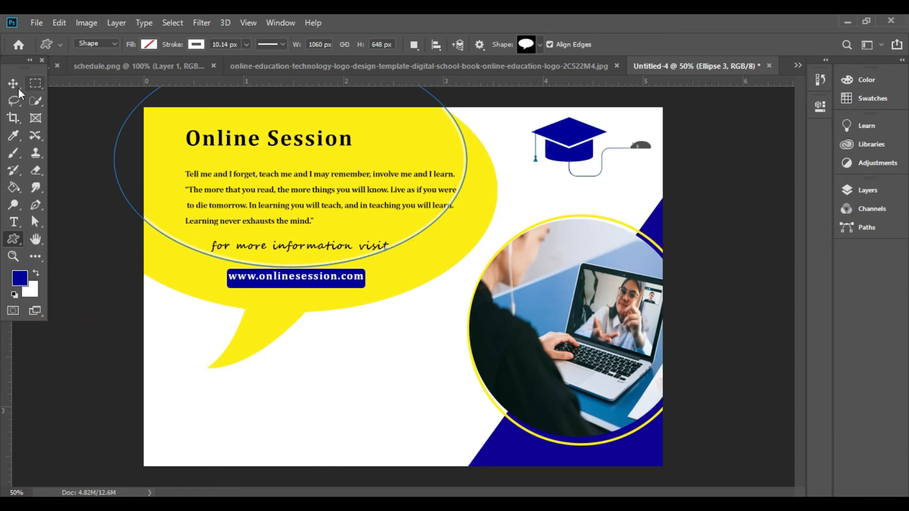
pyautogui.click(539, 44)
pyautogui.click(688, 192)
pyautogui.moveTo(689, 191)
pyautogui.mouseDown()
pyautogui.moveTo(689, 223)
pyautogui.moveTo(692, 201)
pyautogui.mouseUp()
pyautogui.click(550, 121)
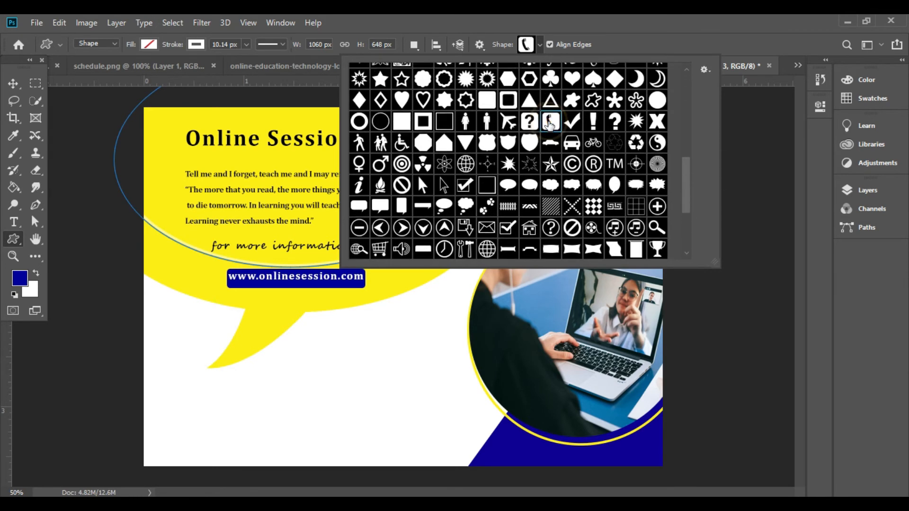
pyautogui.click(272, 409)
pyautogui.moveTo(272, 408); pyautogui.dragTo(302, 439)
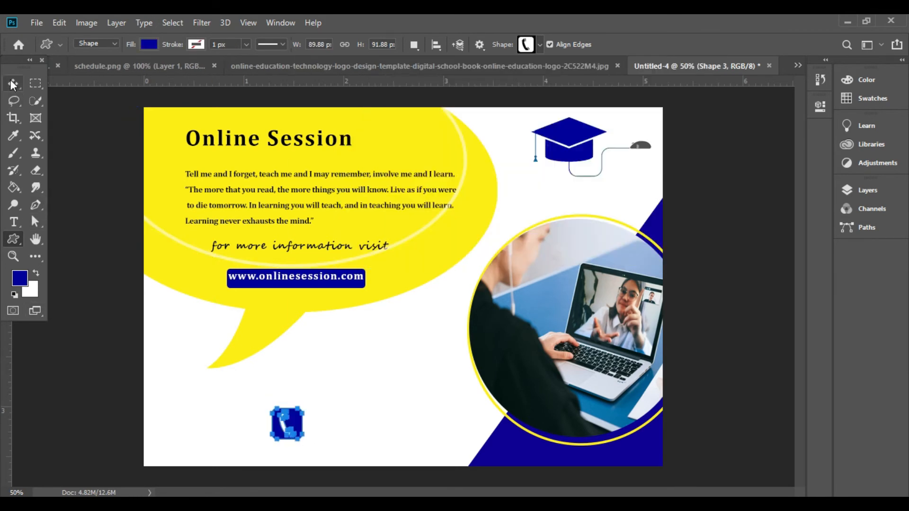
# Step: Bring the calendar-and-clock icon from schedule.png into the flyer and scale it down to sit directly above the telephone icon
pyautogui.press('v')
pyautogui.click(142, 66)
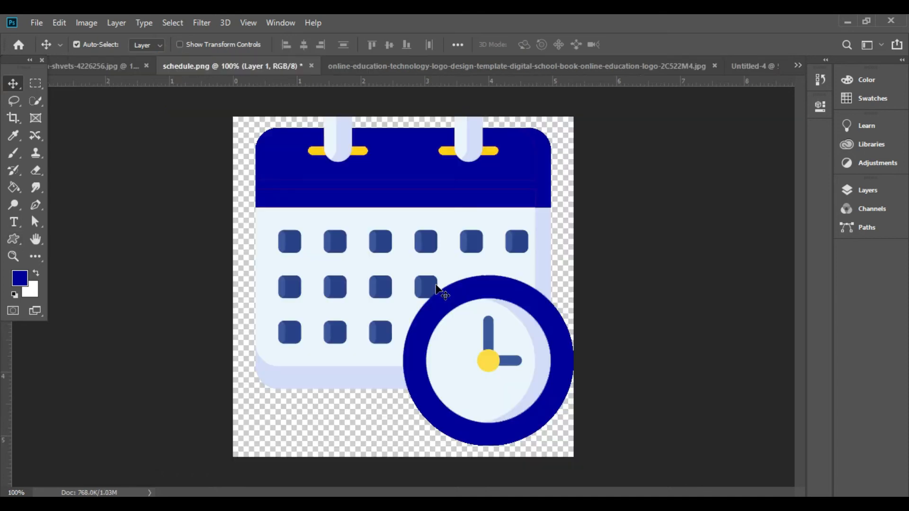
pyautogui.moveTo(436, 287); pyautogui.dragTo(308, 387)
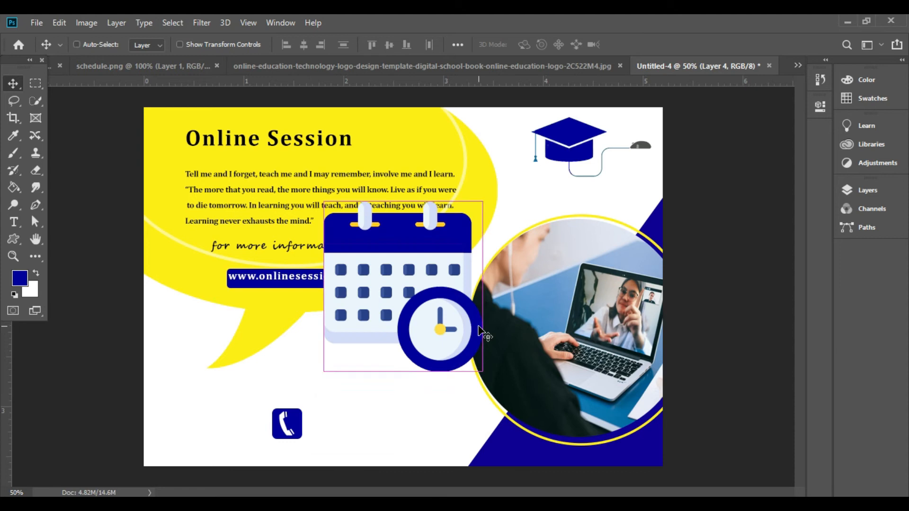
pyautogui.hotkey('ctrl', 't')
pyautogui.moveTo(479, 366); pyautogui.dragTo(296, 369)
pyautogui.moveTo(313, 400); pyautogui.dragTo(294, 389)
pyautogui.press('Return')
# Step: Add the text "MON-FRI" in black (000000) Cambria Bold beside the calendar icon
pyautogui.press('t')
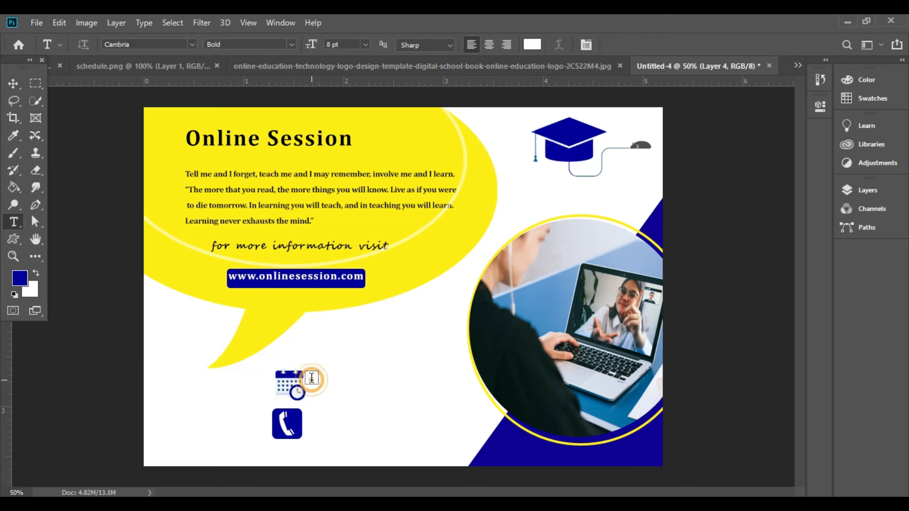
pyautogui.click(312, 377)
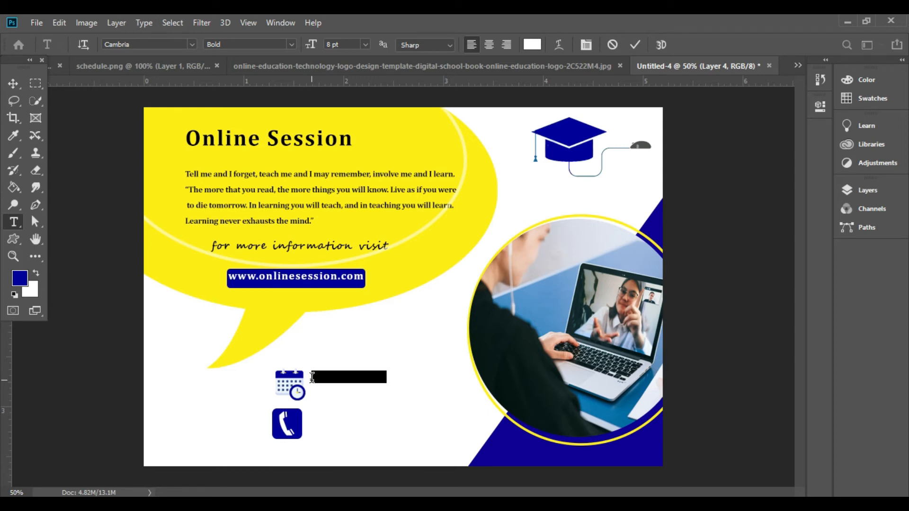
pyautogui.press('BackSpace')
pyautogui.click(820, 106)
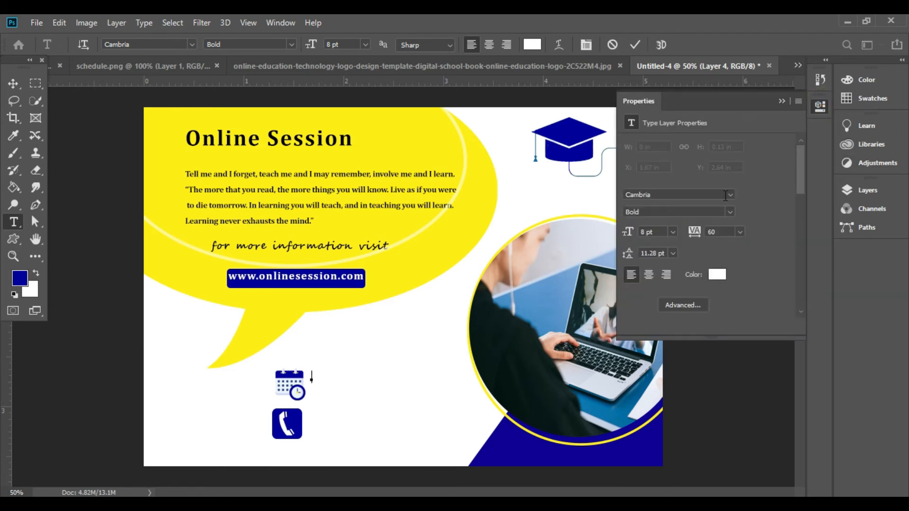
pyautogui.write('Mon')
pyautogui.click(717, 275)
pyautogui.write('000000')
pyautogui.click(802, 162)
pyautogui.write('-FR')
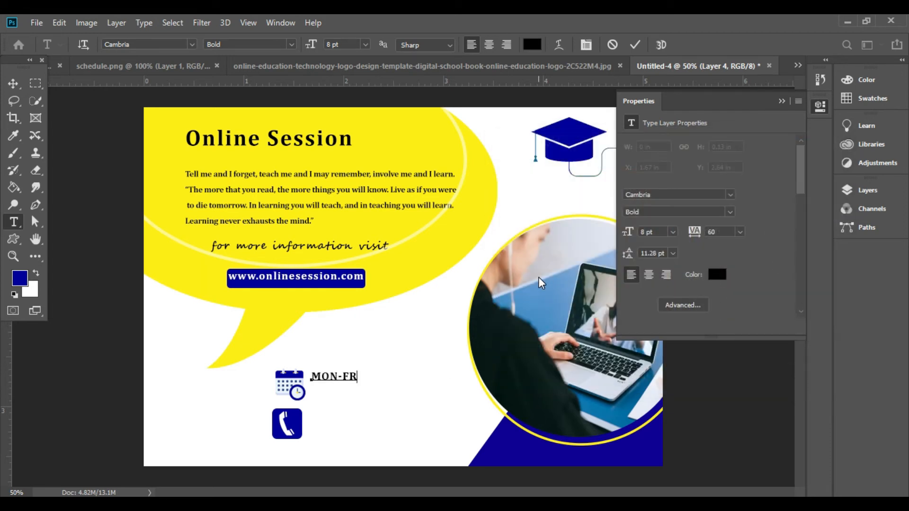
# Step: Set the font size of the "MON-FRI" text to 12 pt
pyautogui.hotkey('shift', 'Left')
pyautogui.hotkey('shift', 'Left')
pyautogui.hotkey('shift', 'Left')
pyautogui.hotkey('shift', 'Left')
pyautogui.hotkey('shift', 'Left')
pyautogui.hotkey('shift', 'Left')
pyautogui.hotkey('shift', 'Left')
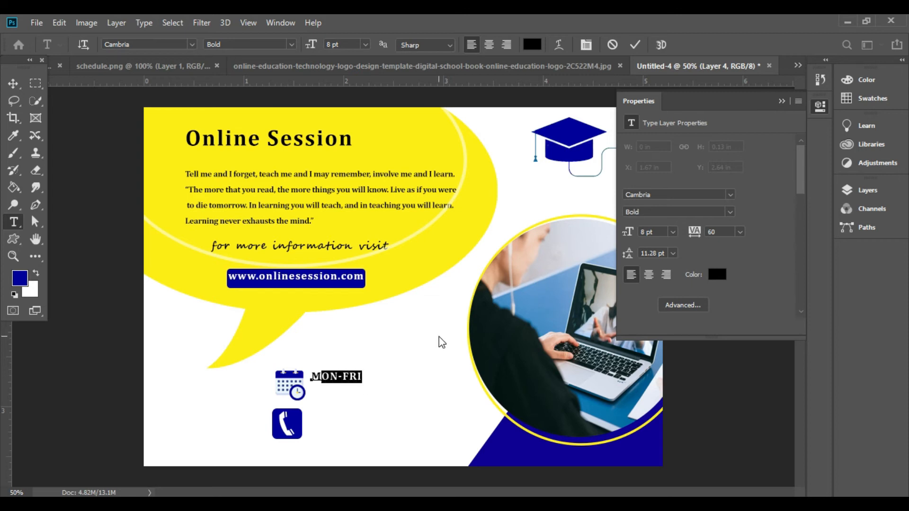
pyautogui.click(673, 232)
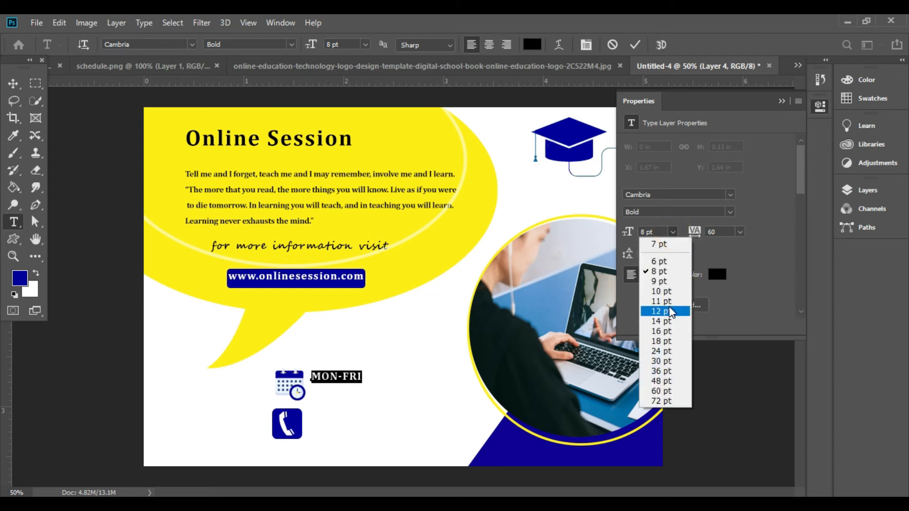
pyautogui.click(670, 316)
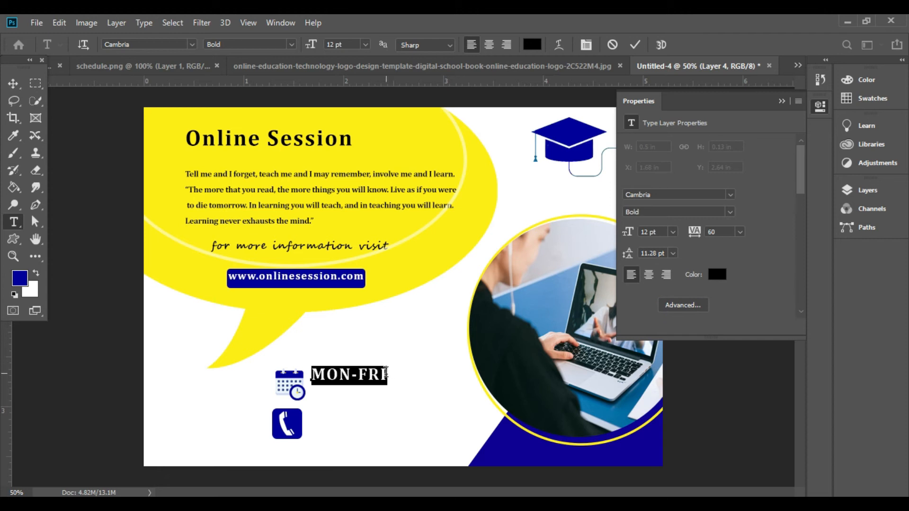
# Step: Add a second line reading "11:30am-5pm" at 6 pt beneath "MON-FRI"
pyautogui.click(388, 372)
pyautogui.press('Return')
pyautogui.click(673, 232)
pyautogui.click(665, 269)
pyautogui.click(673, 231)
pyautogui.click(669, 262)
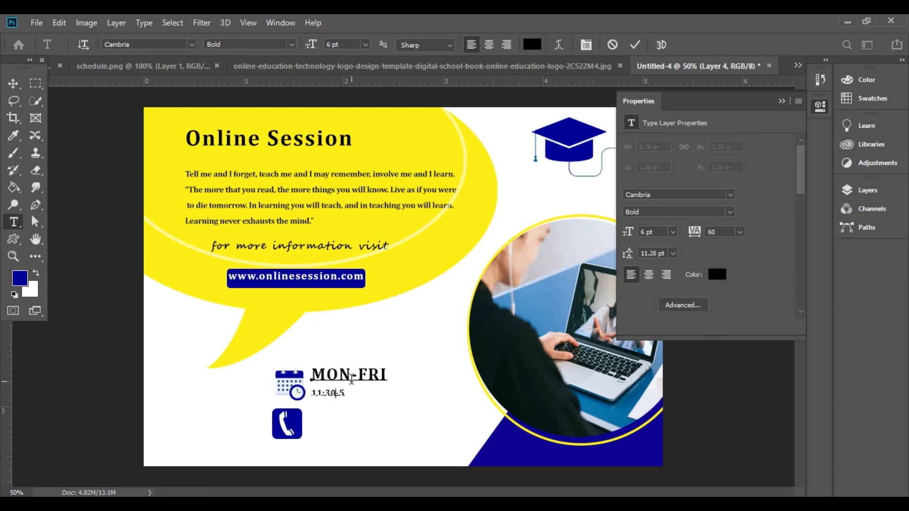
# Step: Enlarge the "11:30am-5pm" line to 8 pt and commit the schedule text
pyautogui.hotkey('shift', 'Left')
pyautogui.hotkey('shift', 'Left')
pyautogui.hotkey('shift', 'Left')
pyautogui.hotkey('shift', 'Left')
pyautogui.hotkey('shift', 'Left')
pyautogui.click(673, 233)
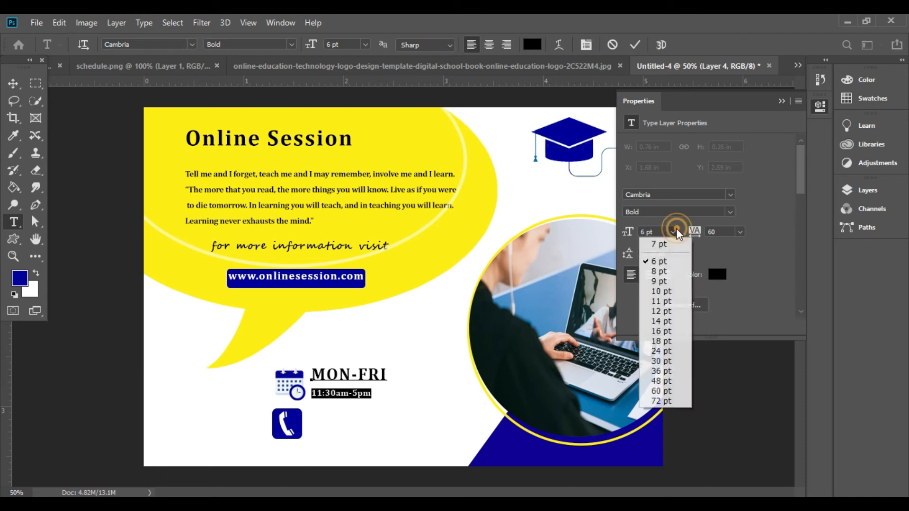
pyautogui.click(667, 283)
pyautogui.moveTo(631, 230); pyautogui.dragTo(631, 234)
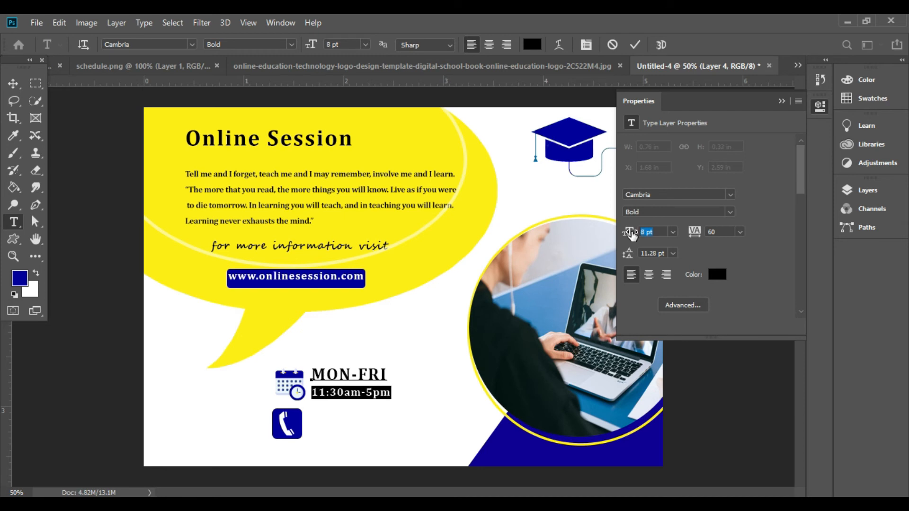
pyautogui.click(408, 356)
pyautogui.click(16, 85)
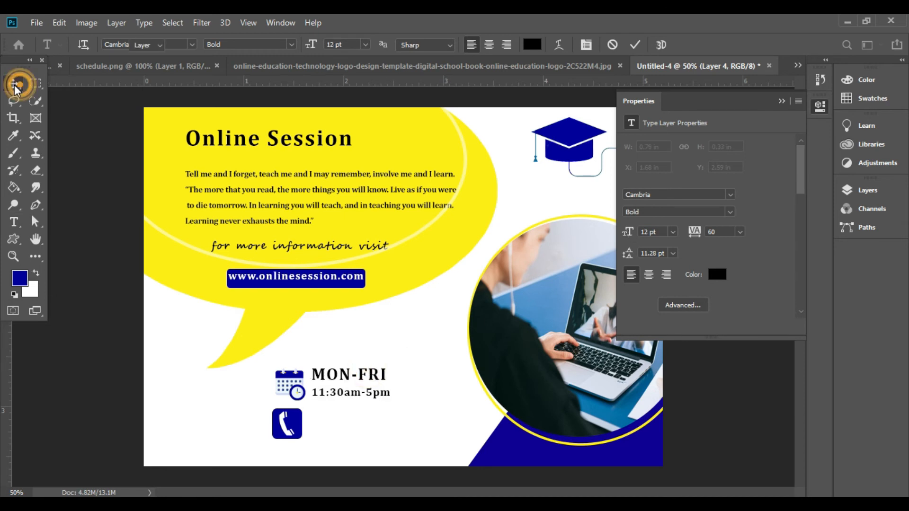
# Step: Add a text line with the contact phone number beside the telephone icon in 12 pt black Cambria Bold
pyautogui.click(338, 426)
pyautogui.press('y')
pyautogui.press('t')
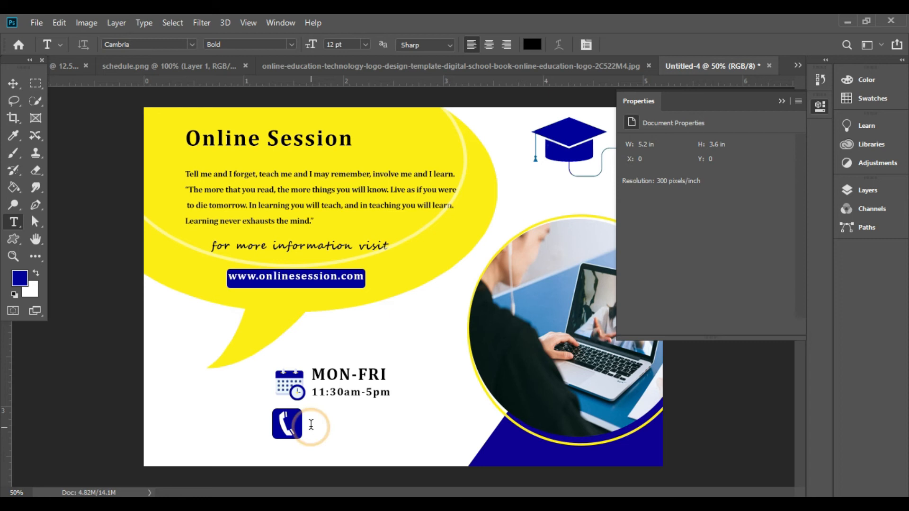
pyautogui.click(311, 423)
pyautogui.write('+92')
pyautogui.press('BackSpace')
pyautogui.press('BackSpace')
pyautogui.write('92 123 ')
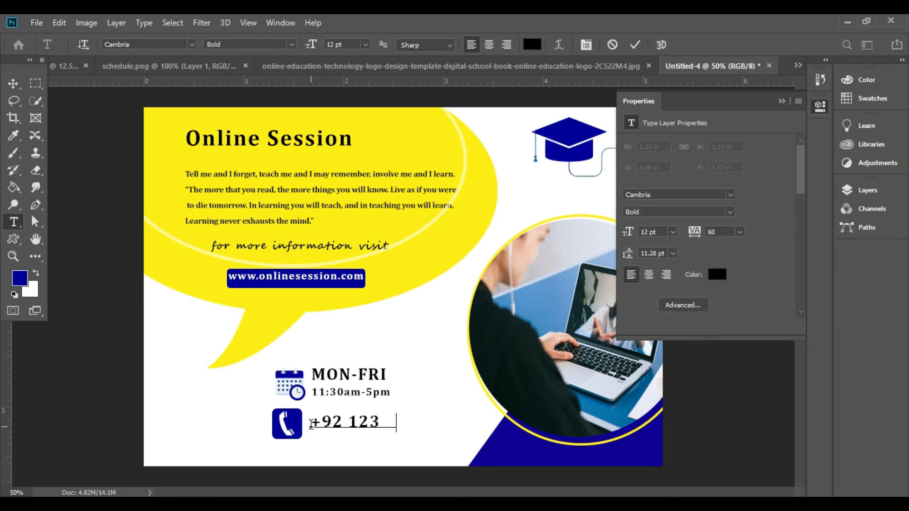
pyautogui.write('456 789')
# Step: Set the font size of the whole phone number text to 7 pt
pyautogui.hotkey('shift', 'Left')
pyautogui.hotkey('shift', 'Left')
pyautogui.hotkey('shift', 'Left')
pyautogui.hotkey('shift', 'Left')
pyautogui.hotkey('shift', 'Left')
pyautogui.hotkey('shift', 'Left')
pyautogui.hotkey('shift', 'Left')
pyautogui.hotkey('shift', 'Left')
pyautogui.hotkey('shift', 'Left')
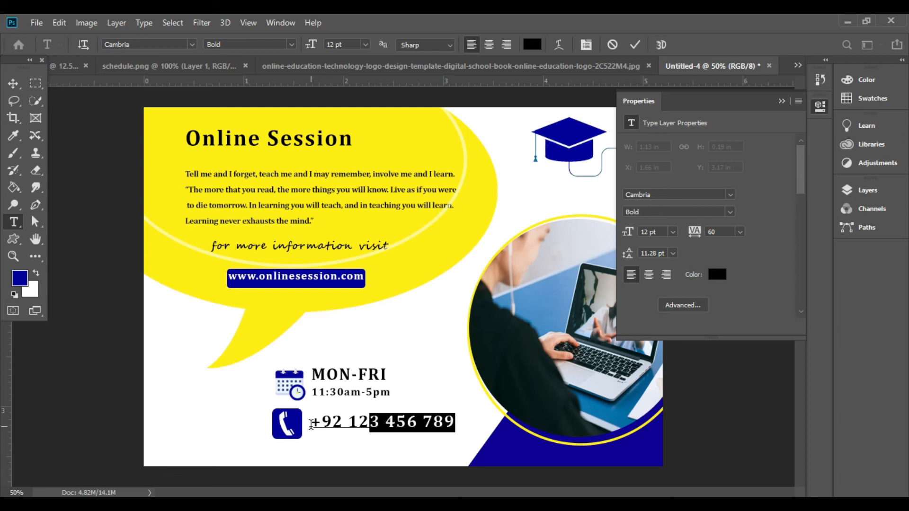
pyautogui.hotkey('shift', 'Left')
pyautogui.hotkey('shift', 'Left')
pyautogui.hotkey('shift', 'Left')
pyautogui.hotkey('shift', 'Left')
pyautogui.hotkey('shift', 'Left')
pyautogui.hotkey('shift', 'Left')
pyautogui.moveTo(628, 235); pyautogui.dragTo(627, 237)
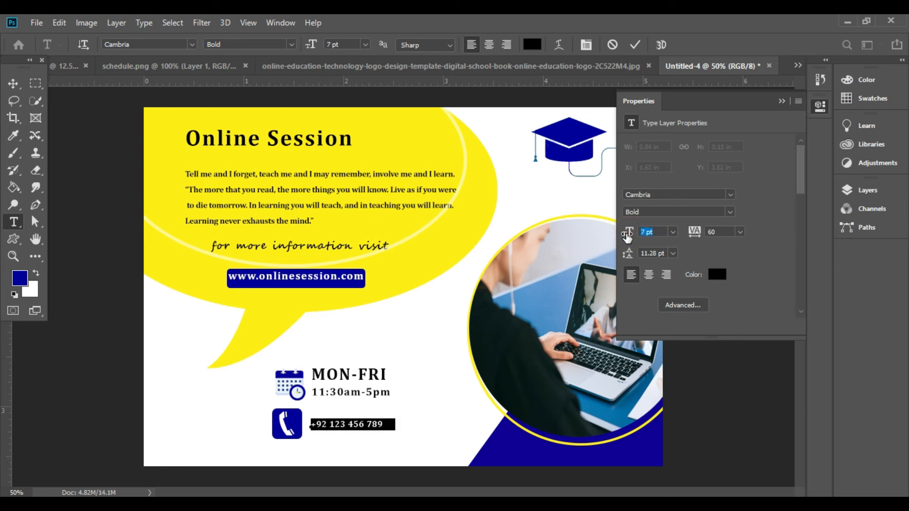
# Step: Shift the phone number text slightly left, closer to the telephone icon, and commit it
pyautogui.click(781, 101)
pyautogui.write('v')
pyautogui.hotkey('ctrl', 'z')
pyautogui.click(314, 438)
pyautogui.moveTo(313, 444); pyautogui.dragTo(310, 444)
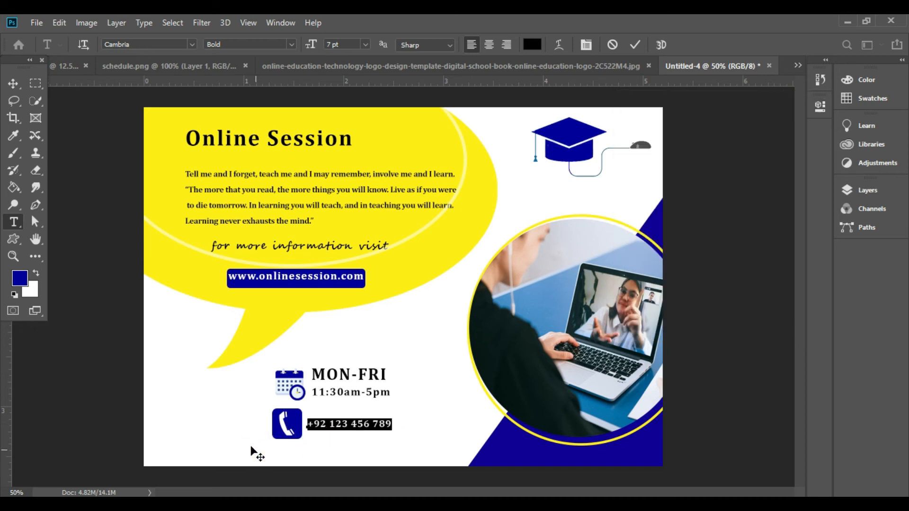
pyautogui.click(8, 87)
# Step: Scale the telephone icon down slightly to match the width of the calendar icon above it
pyautogui.click(299, 420)
pyautogui.hotkey('ctrl', 't')
pyautogui.moveTo(300, 436); pyautogui.dragTo(291, 420)
pyautogui.press('Return')
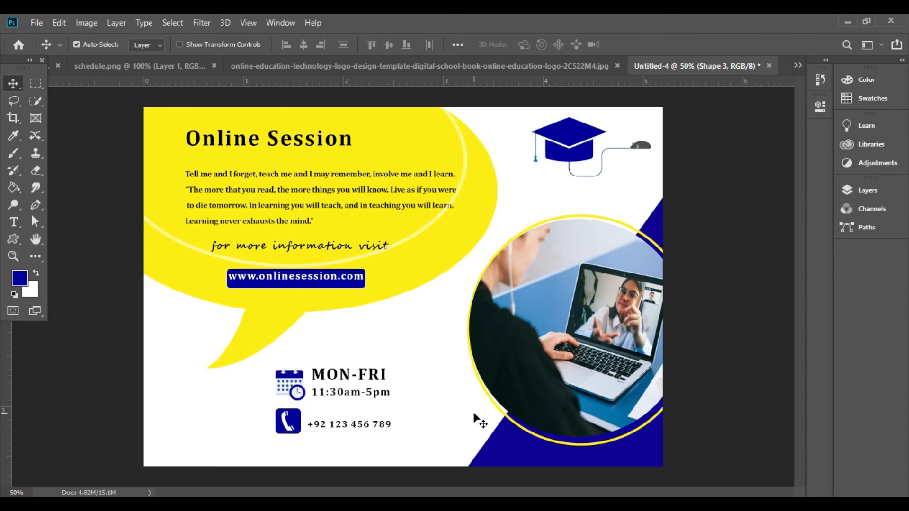
pyautogui.doubleClick(365, 426)
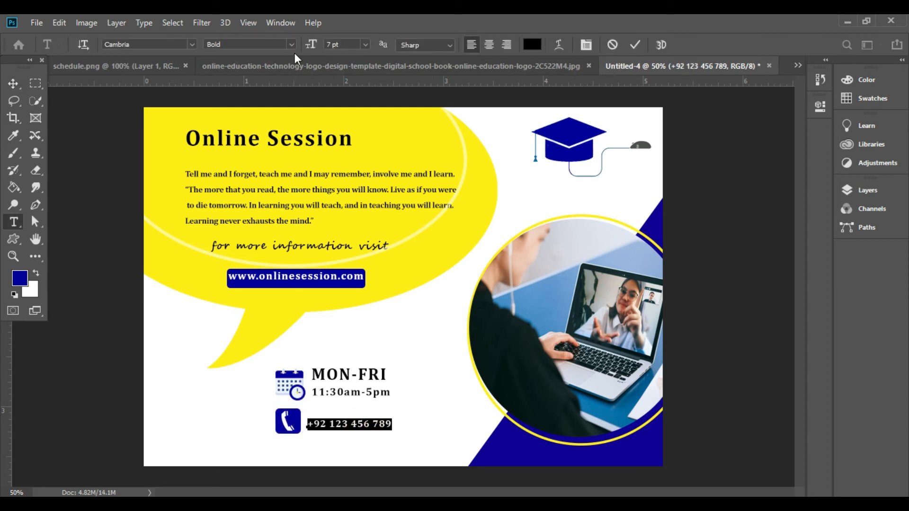
pyautogui.click(15, 82)
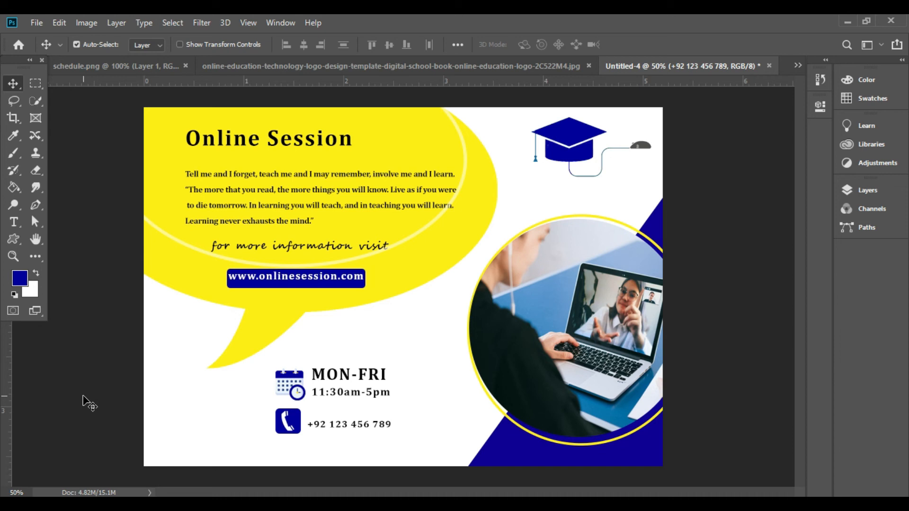
# Step: Nudge the web address text and its blue rounded rectangle together slightly down within the speech bubble
pyautogui.click(286, 282)
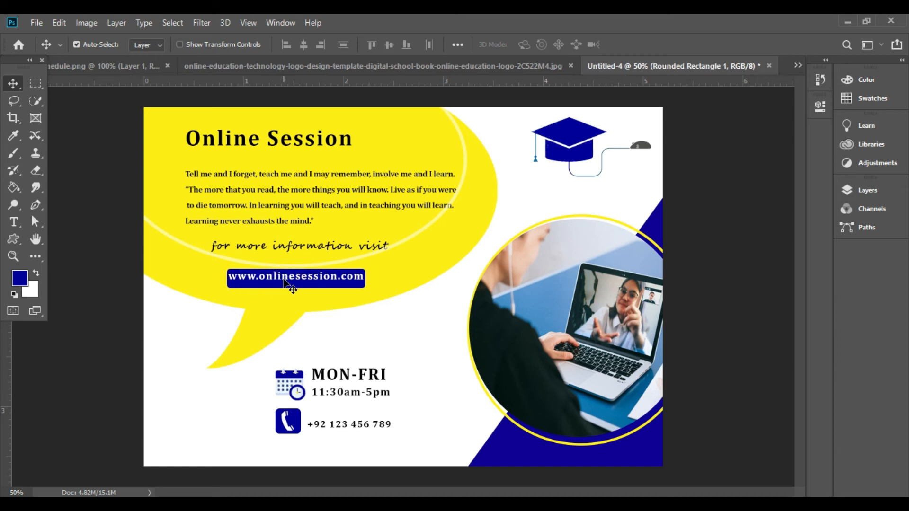
pyautogui.keyDown('shift'); pyautogui.click(282, 278); pyautogui.keyUp('shift')
pyautogui.press('Down')
pyautogui.press('Down')
pyautogui.press('Down')
pyautogui.press('Down')
pyautogui.press('Down')
pyautogui.press('Down')
pyautogui.press('Down')
pyautogui.press('Down')
pyautogui.press('Down')
pyautogui.press('Down')
pyautogui.press('Down')
pyautogui.press('Down')
pyautogui.press('Down')
pyautogui.press('Down')
pyautogui.press('Down')
pyautogui.press('Down')
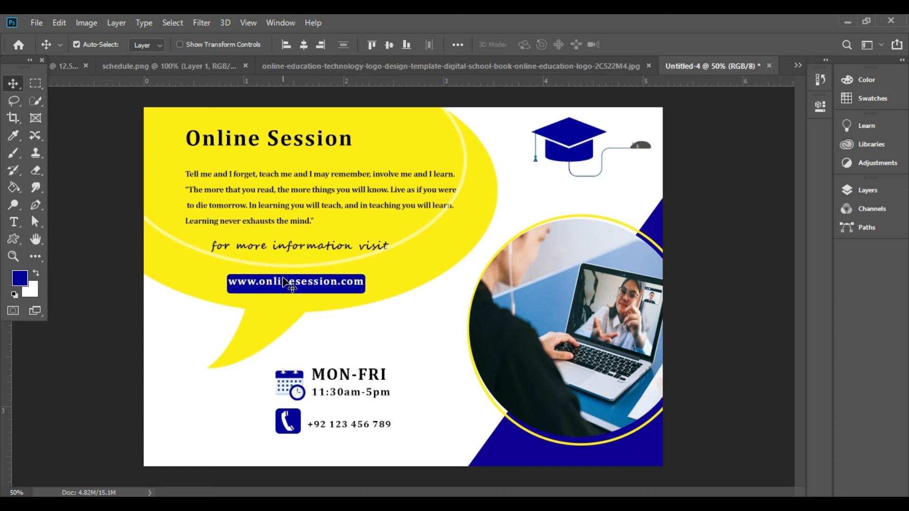
# Step: Nudge the "for more information visit" line slightly down toward the web address
pyautogui.click(288, 248)
pyautogui.press('Down')
pyautogui.press('Down')
pyautogui.press('Down')
pyautogui.press('Down')
pyautogui.press('Down')
pyautogui.press('Down')
pyautogui.press('Down')
pyautogui.press('Down')
pyautogui.press('Down')
pyautogui.press('Down')
pyautogui.press('Down')
pyautogui.press('Down')
pyautogui.press('Down')
pyautogui.press('Down')
pyautogui.press('Down')
pyautogui.press('Down')
pyautogui.press('Down')
pyautogui.press('Down')
pyautogui.press('Down')
pyautogui.press('Down')
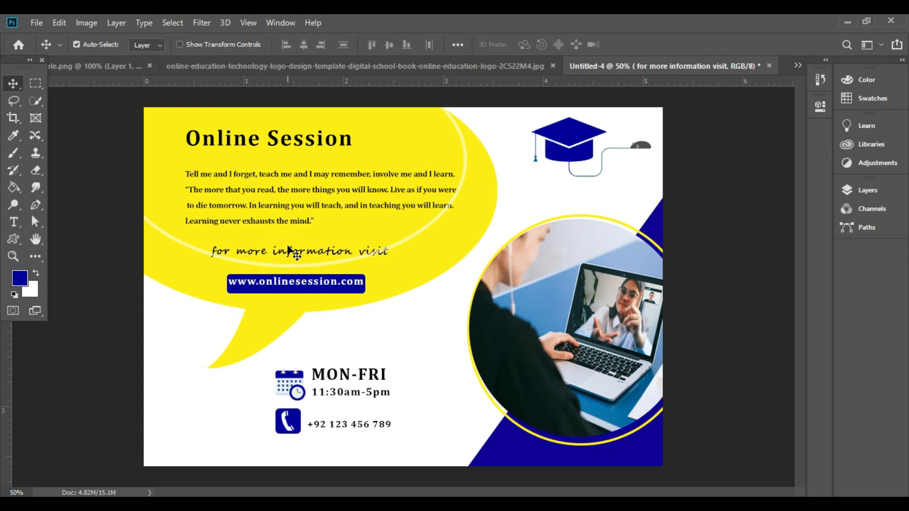